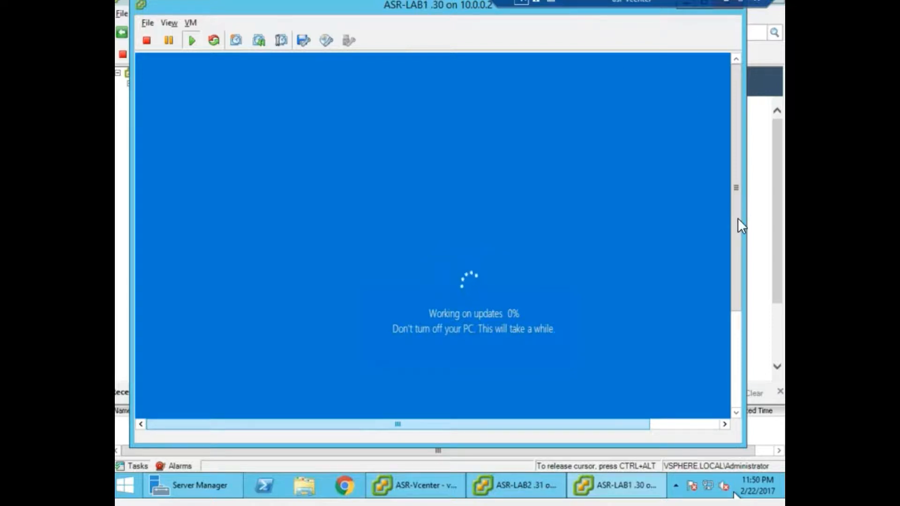
Check the update progress on the ASR-LAB1 virtual machine console and return to the Configuration Manager console
{"action": "left_click_drag", "start_coordinate": [738, 218], "coordinate": [746, 282]}
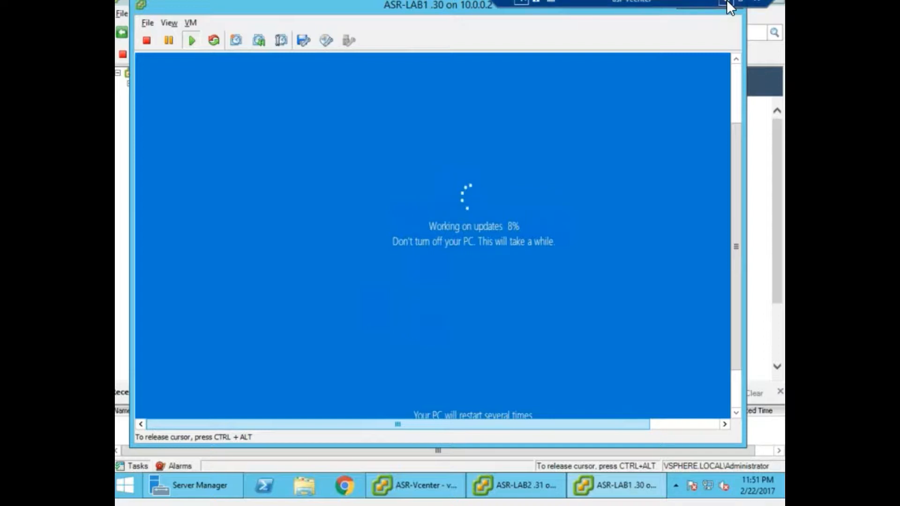
{"action": "left_click", "coordinate": [728, 5]}
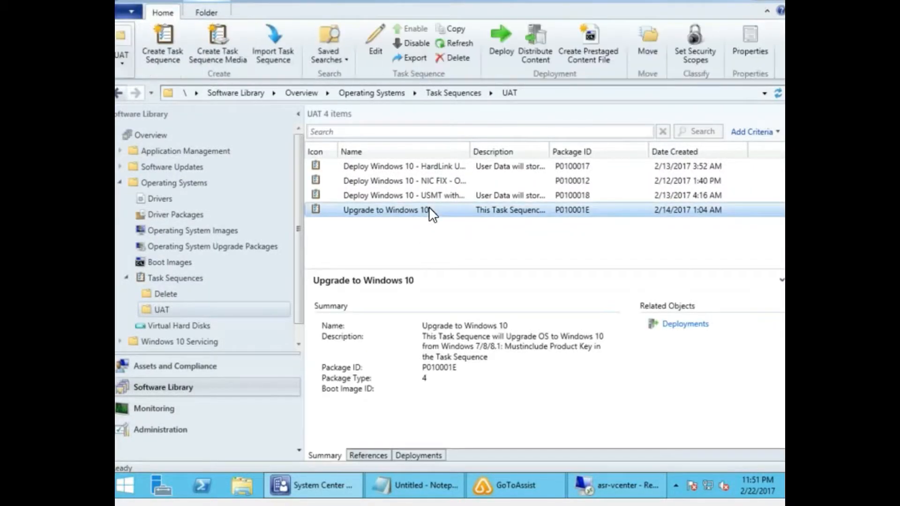
Review the existing Available and Required deployments of the Upgrade to Windows 10 task sequence and return to its summary
{"action": "left_click", "coordinate": [419, 453]}
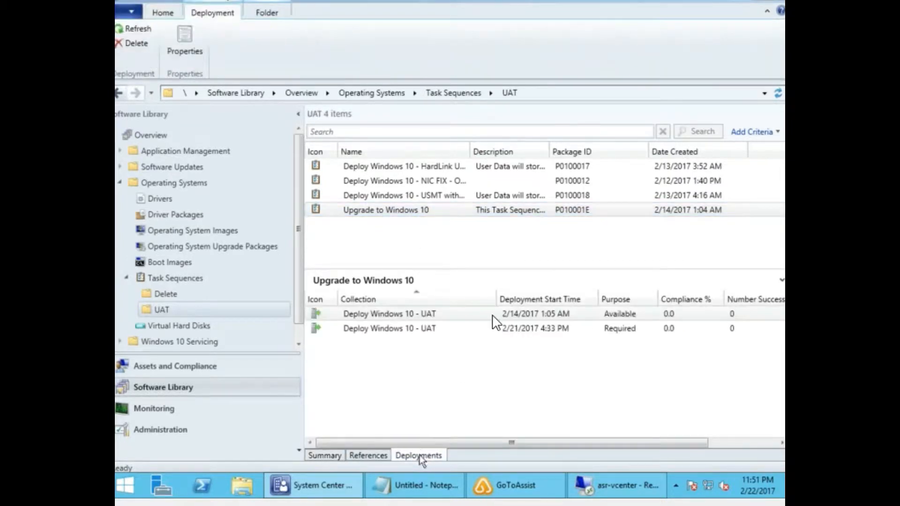
{"action": "left_click", "coordinate": [490, 313]}
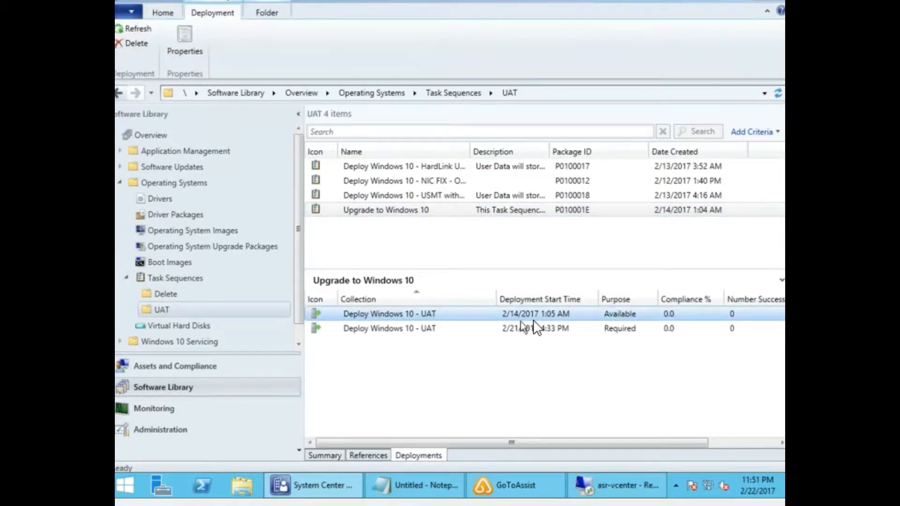
{"action": "left_click", "coordinate": [611, 329]}
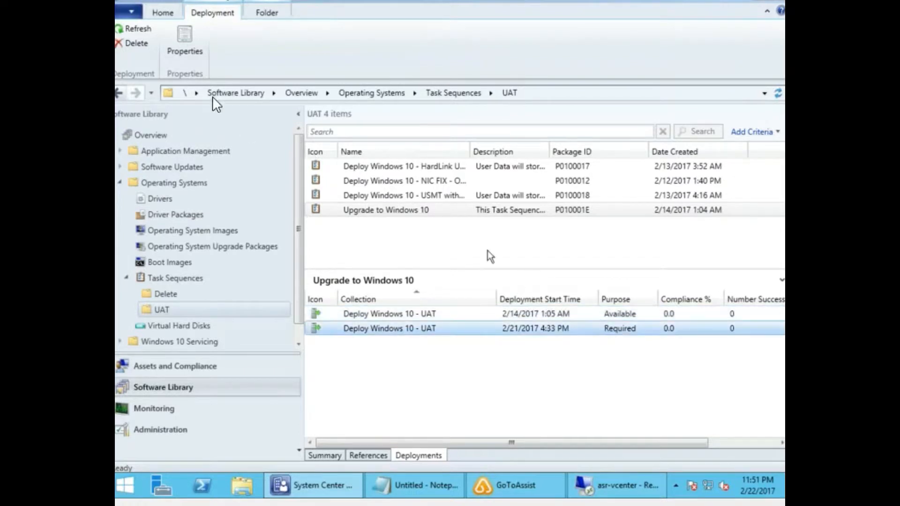
{"action": "left_click", "coordinate": [330, 454]}
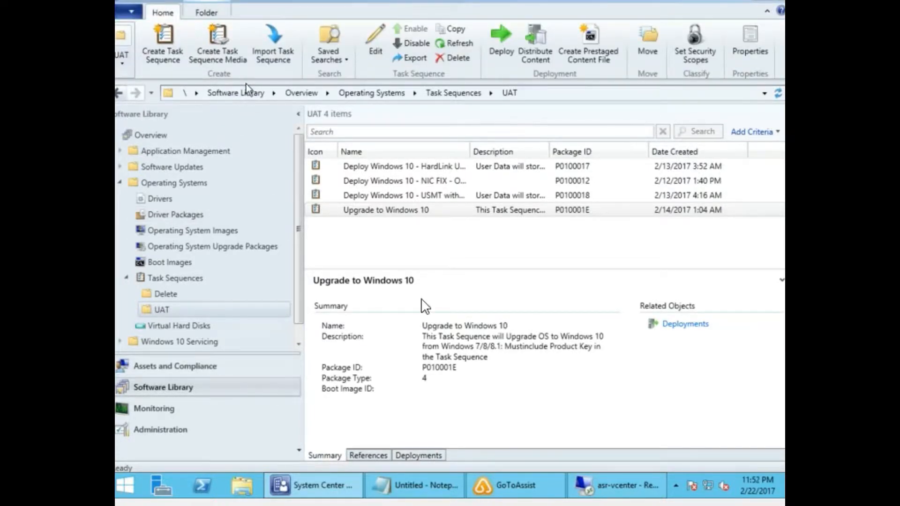
Start a deployment of the Upgrade to Windows 10 task sequence to the Deploy Windows 10 - UAT device collection
{"action": "left_click", "coordinate": [422, 210]}
{"action": "left_click", "coordinate": [499, 53]}
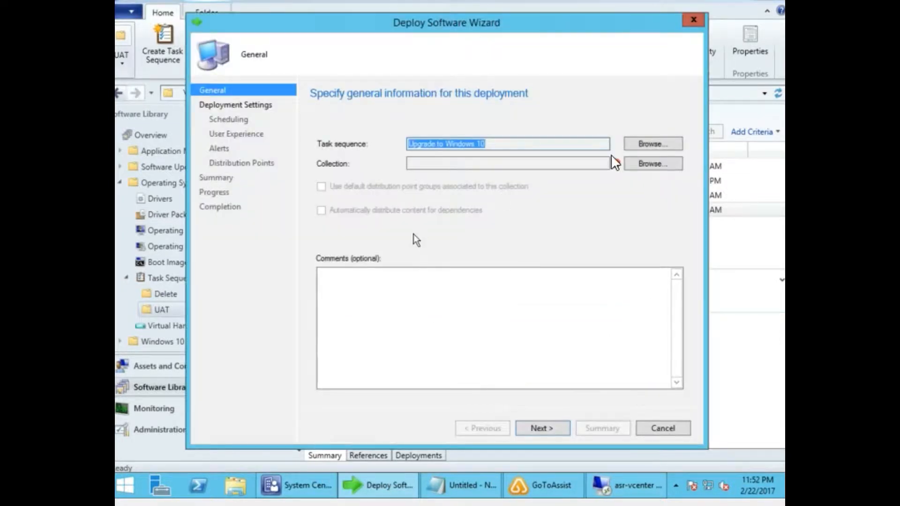
{"action": "left_click", "coordinate": [646, 164]}
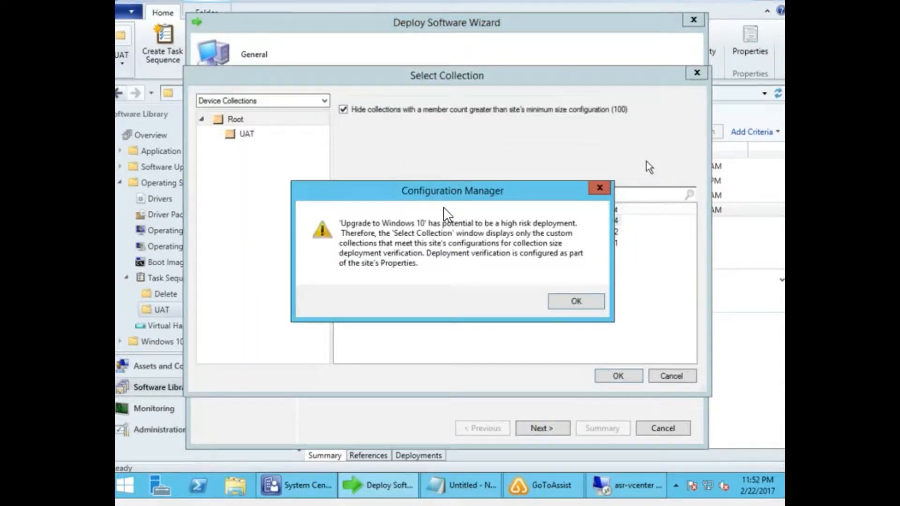
{"action": "left_click", "coordinate": [576, 303]}
{"action": "left_click", "coordinate": [250, 134]}
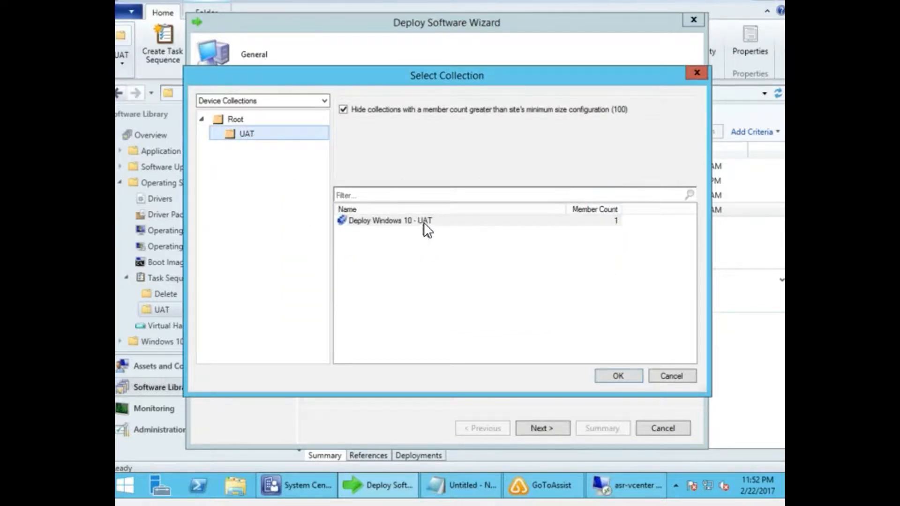
{"action": "left_click", "coordinate": [423, 223]}
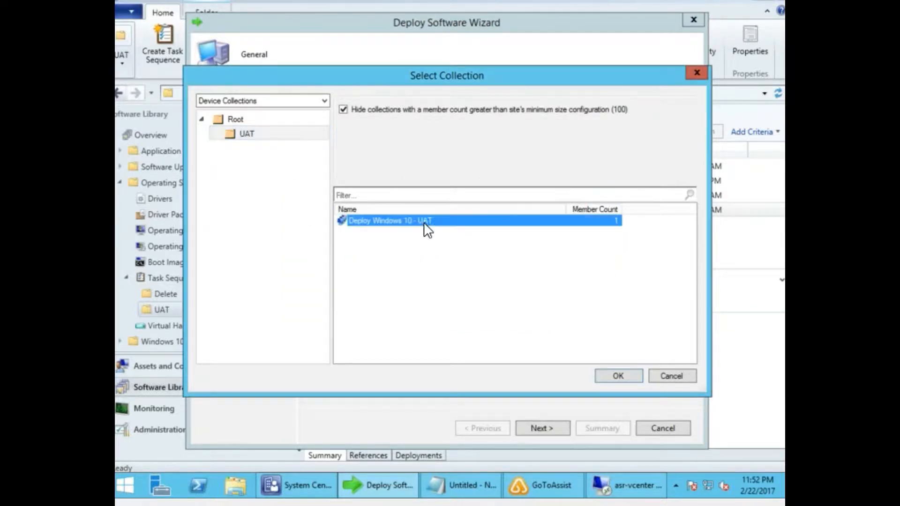
{"action": "left_click", "coordinate": [635, 381]}
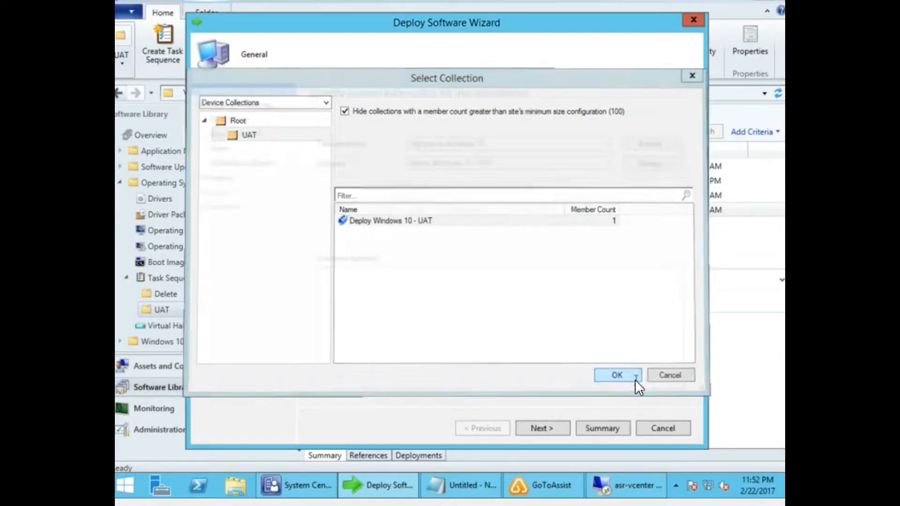
Set the purpose of the task sequence deployment to Required
{"action": "left_click", "coordinate": [543, 428]}
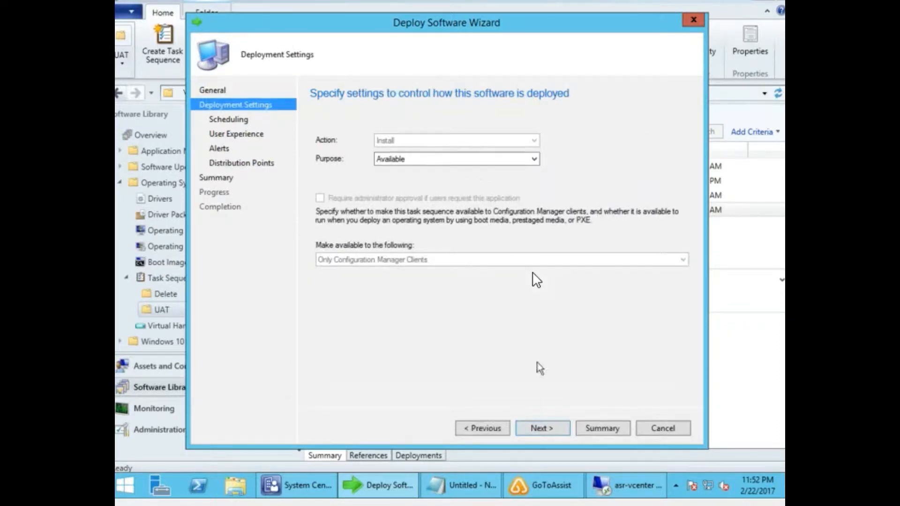
{"action": "left_click", "coordinate": [439, 158]}
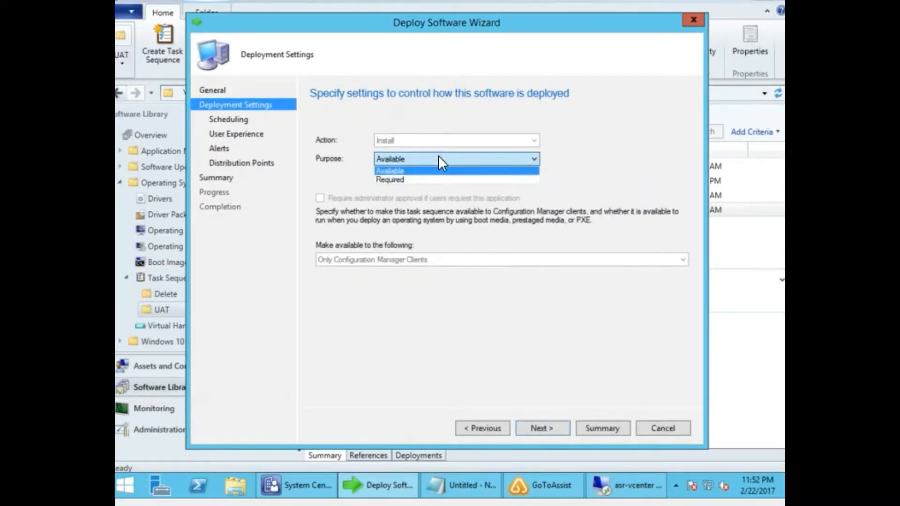
{"action": "left_click", "coordinate": [435, 180]}
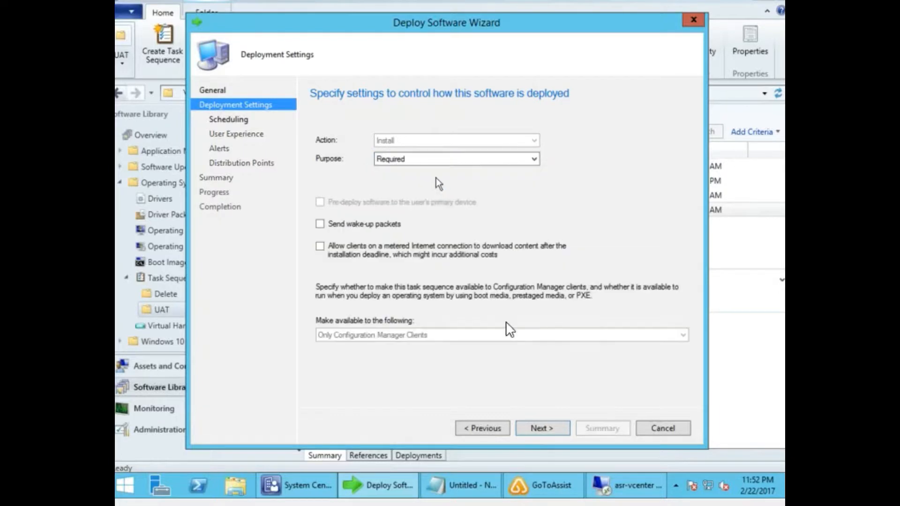
Schedule the deployment to become available on 2/22/2017 and to expire on 3/31/2017
{"action": "left_click", "coordinate": [545, 427]}
{"action": "left_click", "coordinate": [348, 178]}
{"action": "left_click", "coordinate": [394, 211]}
{"action": "left_click", "coordinate": [395, 227]}
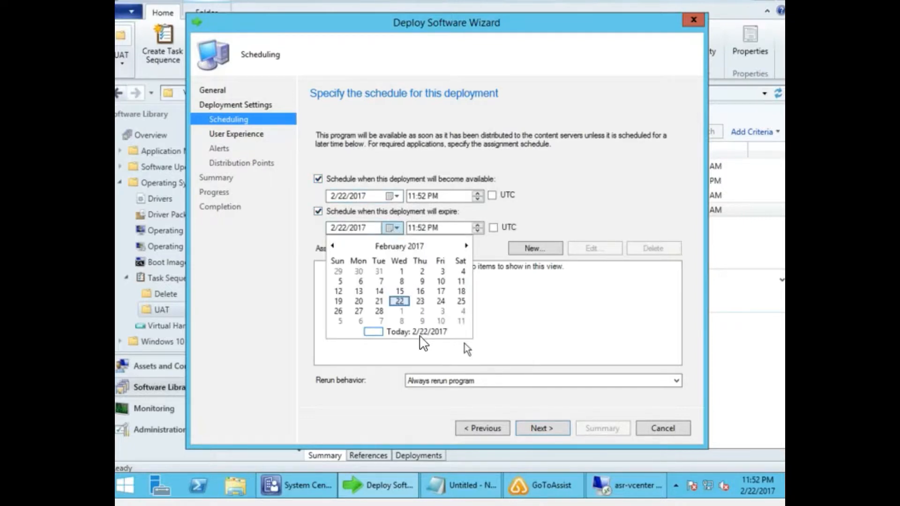
{"action": "left_click", "coordinate": [466, 245]}
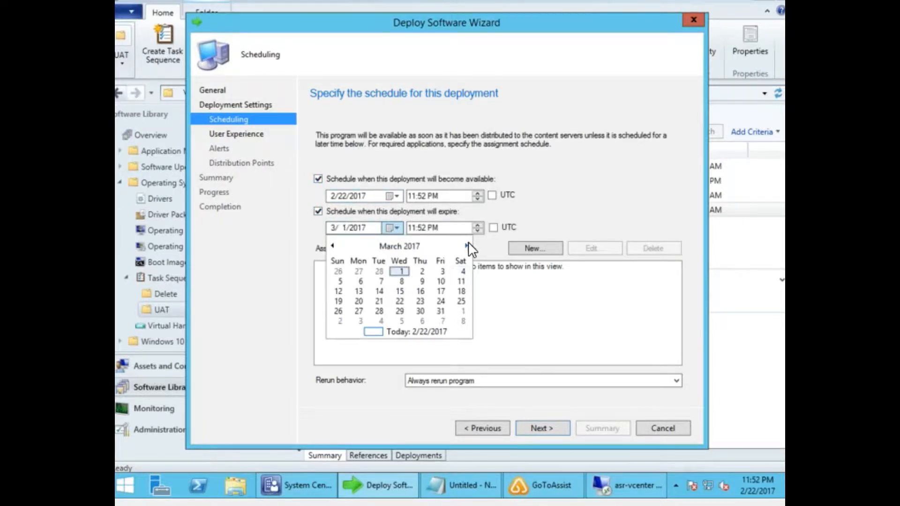
{"action": "left_click", "coordinate": [449, 311]}
Add an assignment schedule that runs as soon as possible and recheck the scheduling settings
{"action": "left_click", "coordinate": [534, 249]}
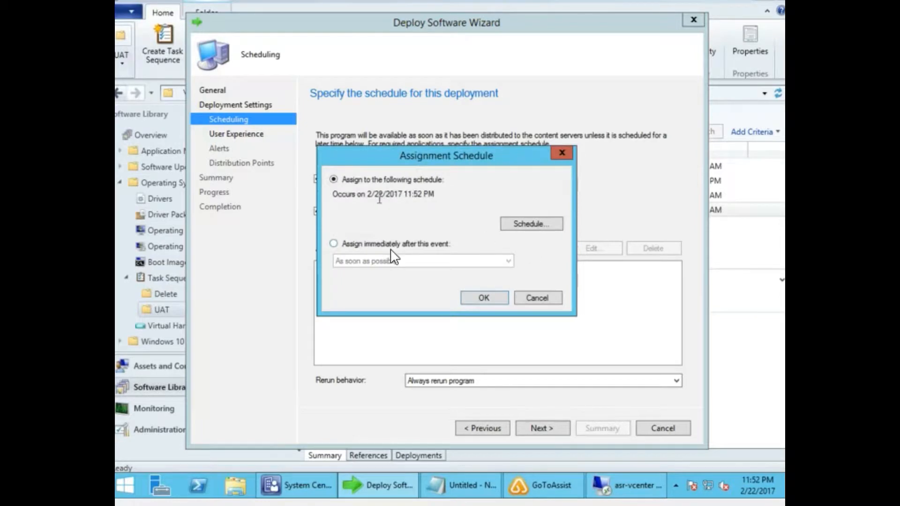
{"action": "left_click", "coordinate": [393, 246]}
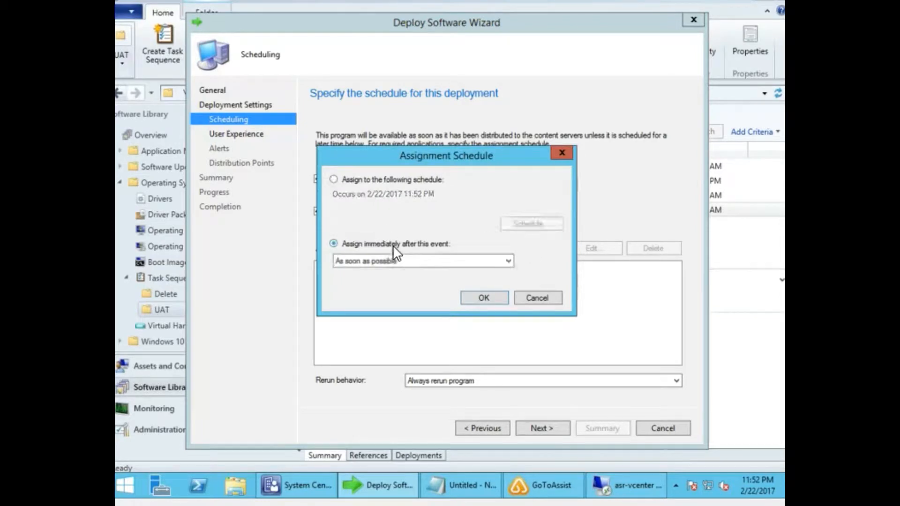
{"action": "left_click", "coordinate": [500, 301]}
{"action": "left_click", "coordinate": [546, 431]}
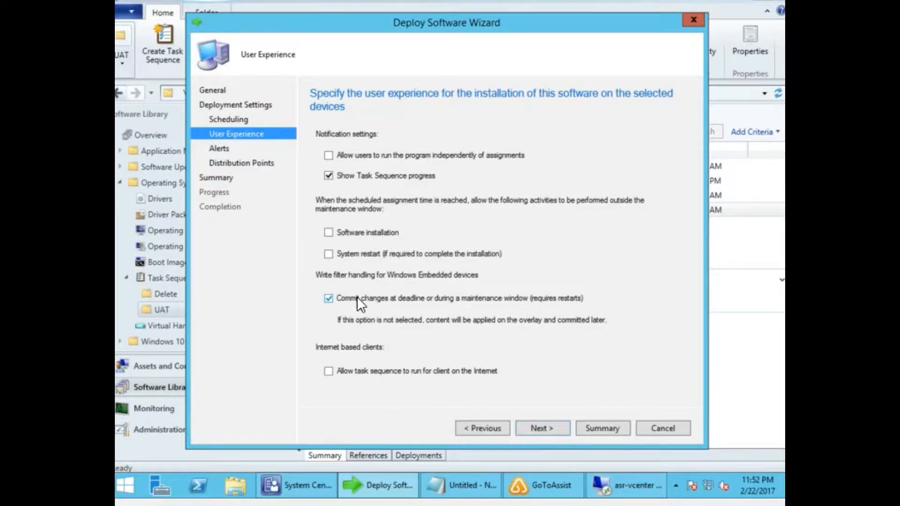
{"action": "left_click", "coordinate": [479, 422]}
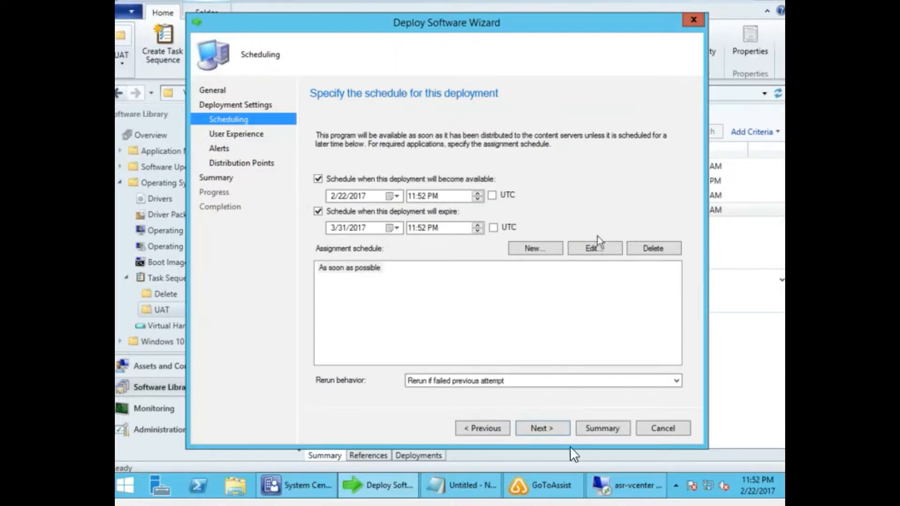
{"action": "left_click", "coordinate": [558, 429]}
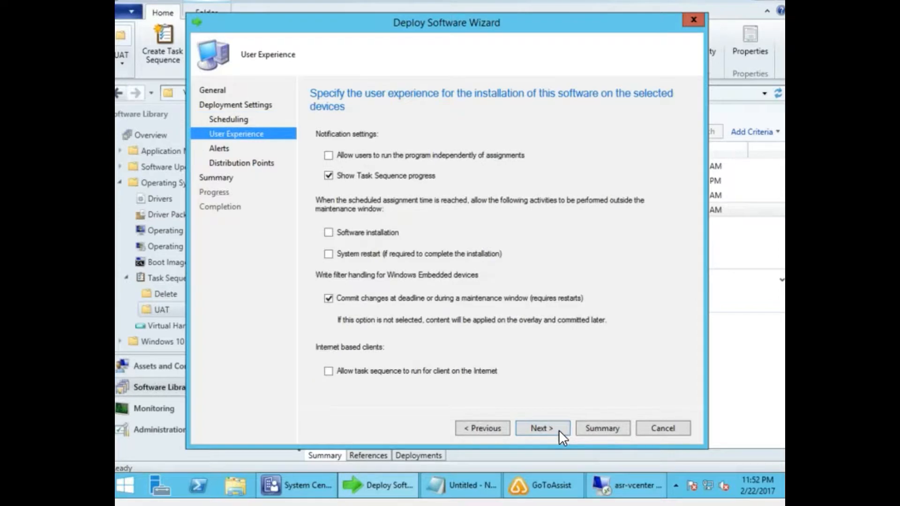
Allow system restart and software installation outside the maintenance window, and let users run the program independently of assignments
{"action": "left_click", "coordinate": [383, 253]}
{"action": "left_click", "coordinate": [374, 231]}
{"action": "left_click", "coordinate": [400, 156]}
{"action": "left_click", "coordinate": [528, 427]}
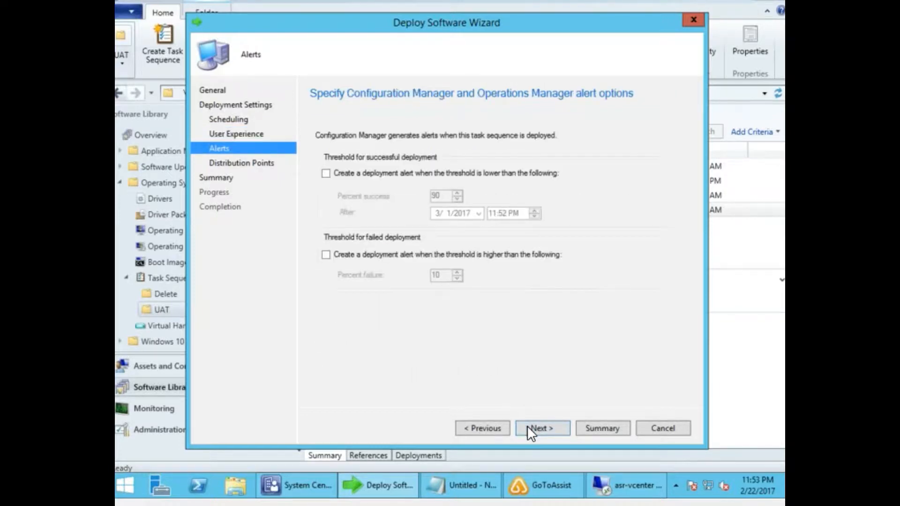
Keep the default alerts, and allow using a remote distribution point and sharing content with clients on the same subnet
{"action": "left_click", "coordinate": [527, 425]}
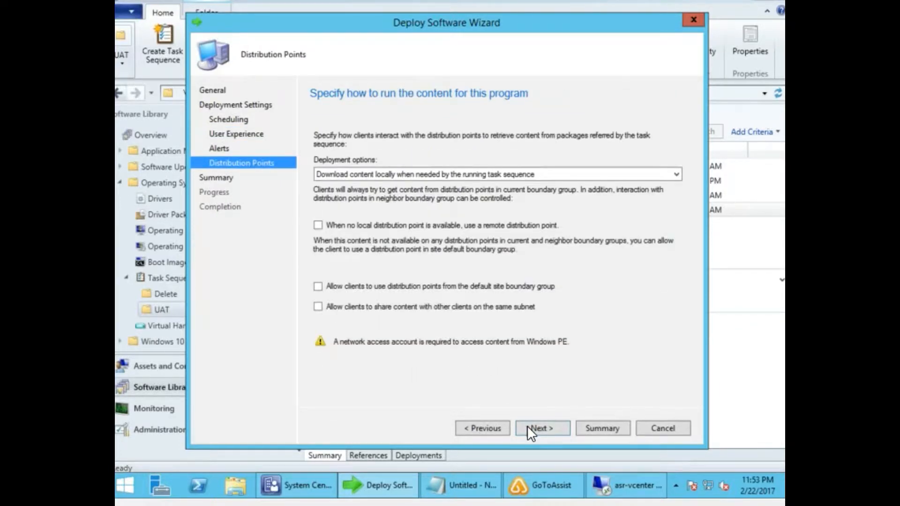
{"action": "left_click", "coordinate": [410, 225]}
{"action": "left_click", "coordinate": [415, 306]}
{"action": "left_click", "coordinate": [545, 434]}
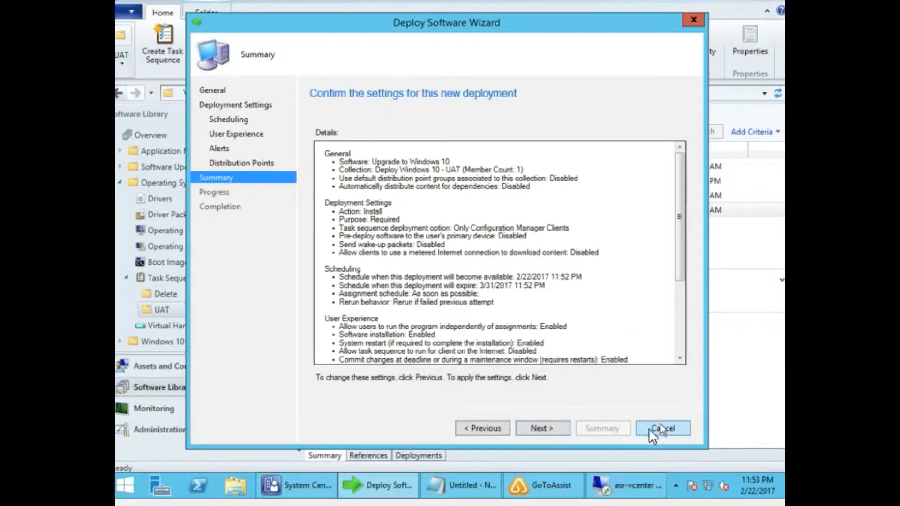
Cancel the deployment wizard and discard its settings
{"action": "left_click", "coordinate": [676, 428]}
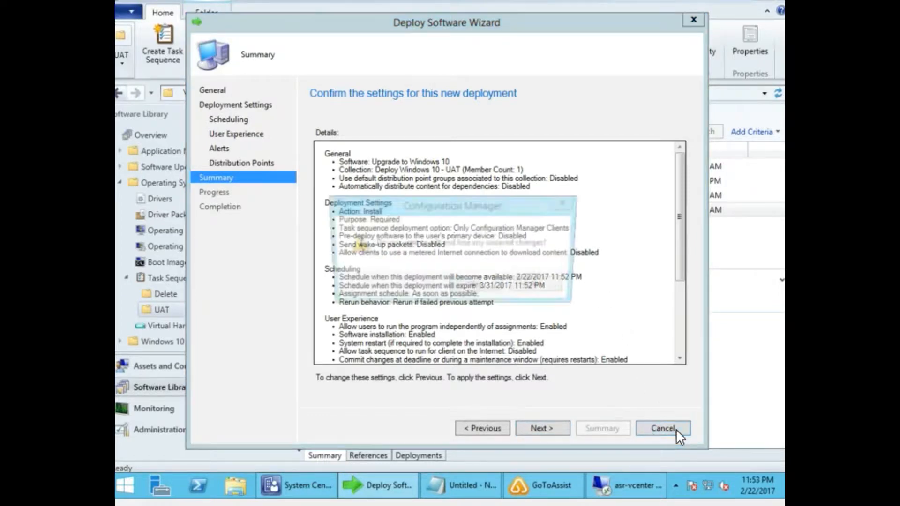
{"action": "left_click", "coordinate": [485, 289]}
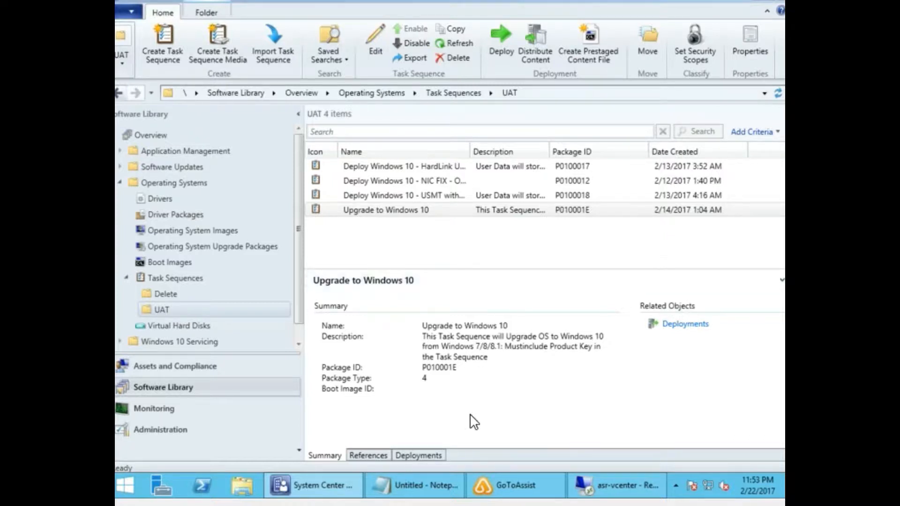
Show the members of the Deploy Windows 10 - UAT device collection and select ASR-LAB1
{"action": "left_click", "coordinate": [206, 369]}
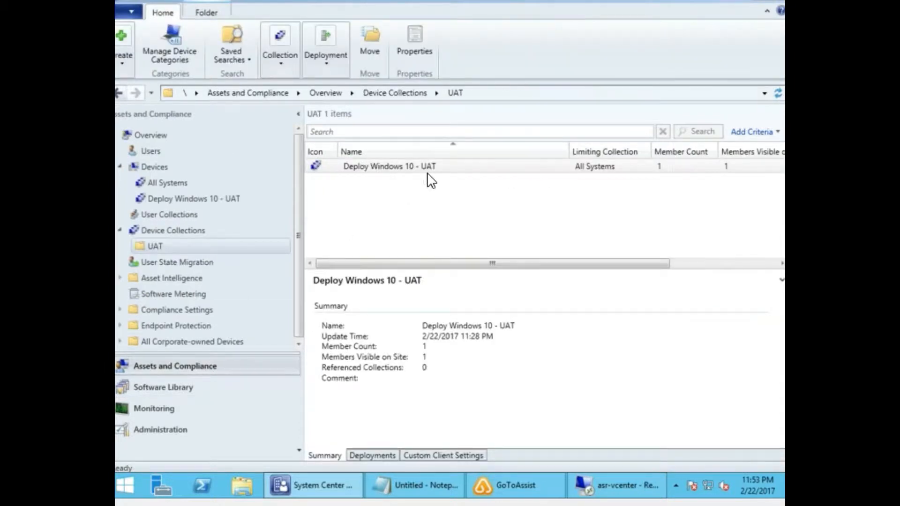
{"action": "left_click", "coordinate": [427, 169]}
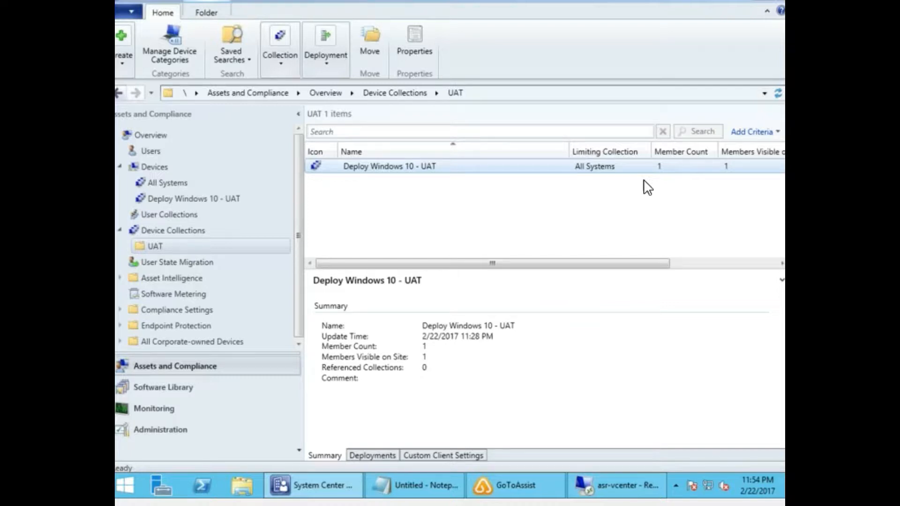
{"action": "right_click", "coordinate": [598, 163]}
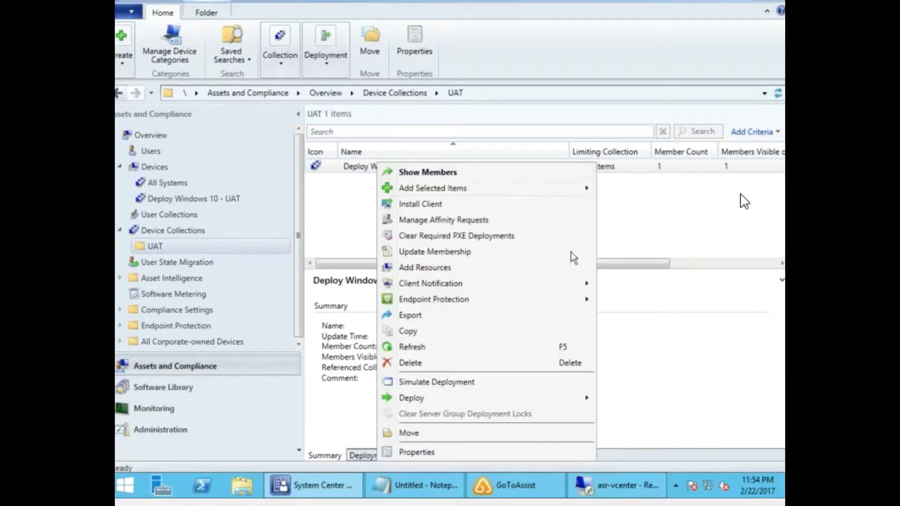
{"action": "left_click", "coordinate": [406, 172]}
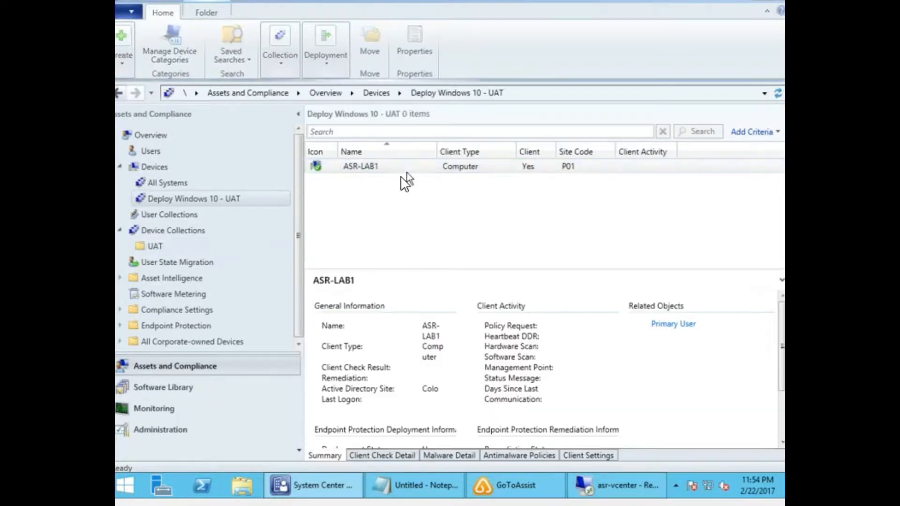
{"action": "left_click", "coordinate": [378, 167]}
Search all devices for "lab"
{"action": "left_click", "coordinate": [152, 167]}
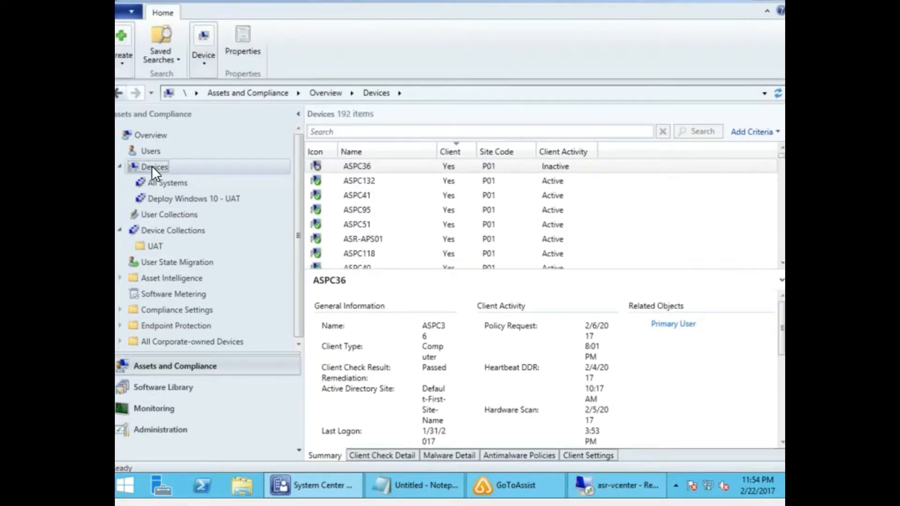
{"action": "left_click", "coordinate": [360, 132]}
{"action": "type", "text": "lab"}
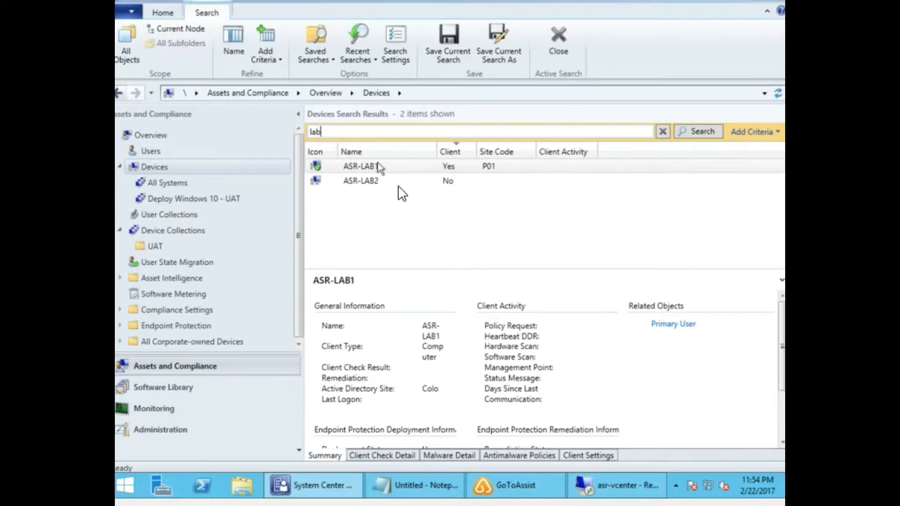
Set up a client push to ASR-LAB2 that always installs the client software from P01-Primary Site, and discard it at the summary
{"action": "left_click", "coordinate": [451, 180]}
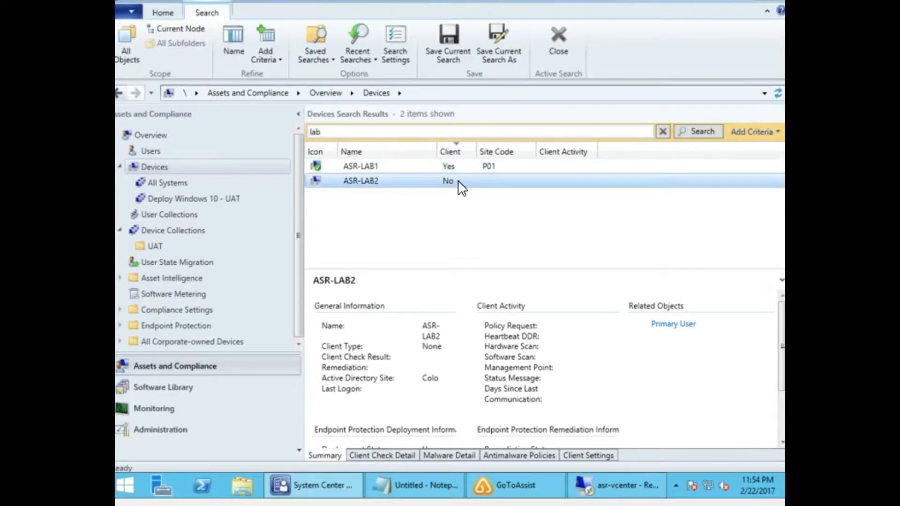
{"action": "right_click", "coordinate": [458, 180]}
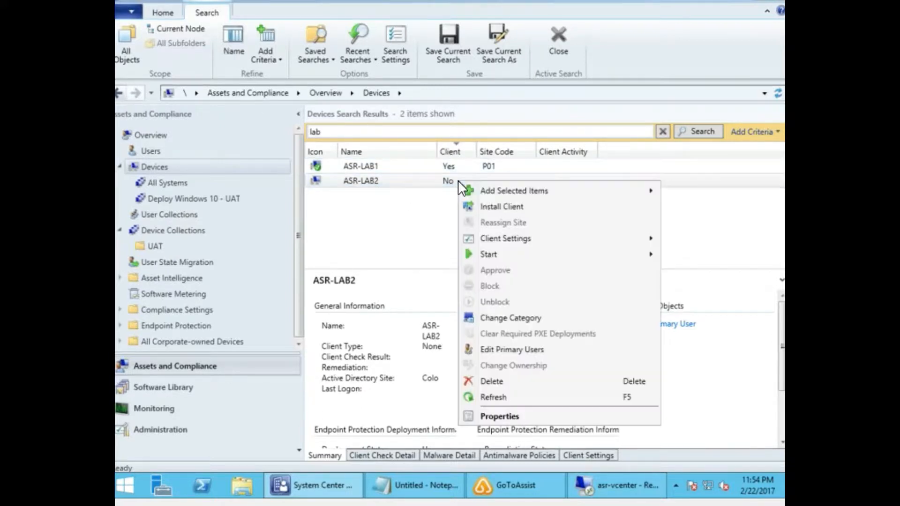
{"action": "left_click", "coordinate": [490, 207]}
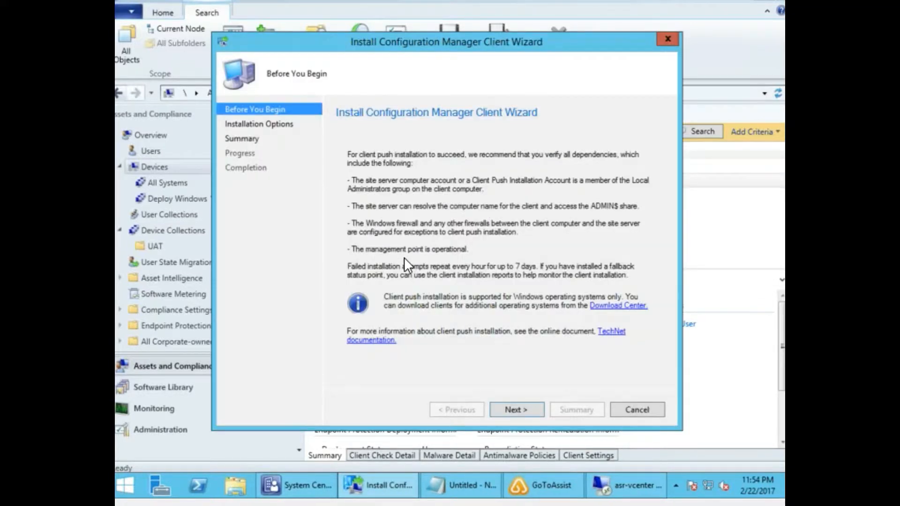
{"action": "left_click", "coordinate": [514, 410]}
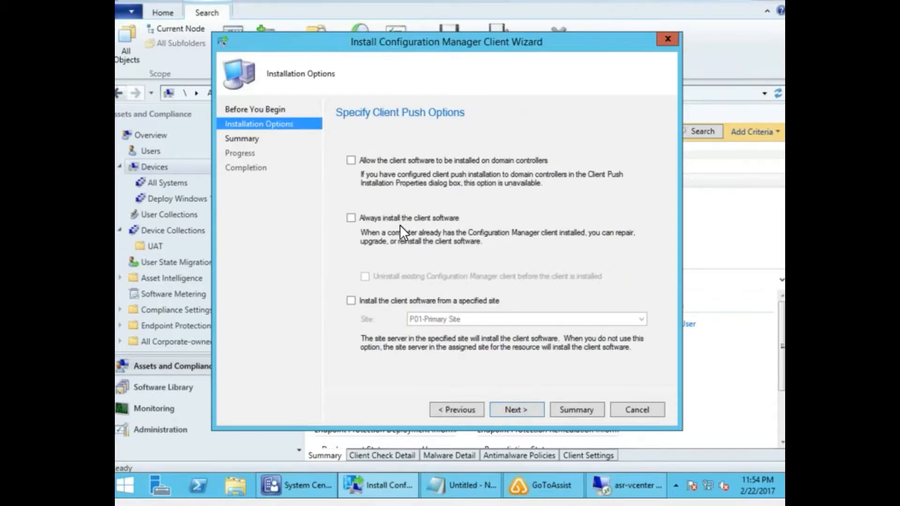
{"action": "left_click", "coordinate": [404, 219]}
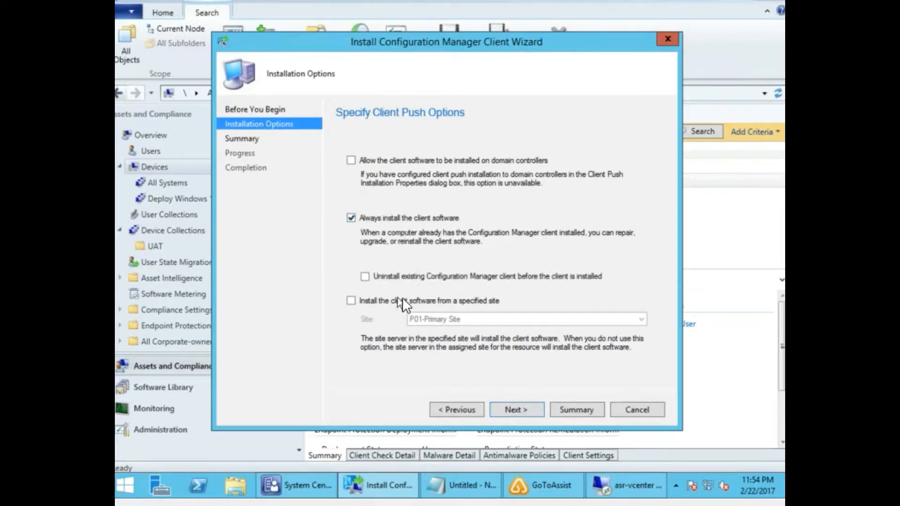
{"action": "left_click", "coordinate": [403, 301]}
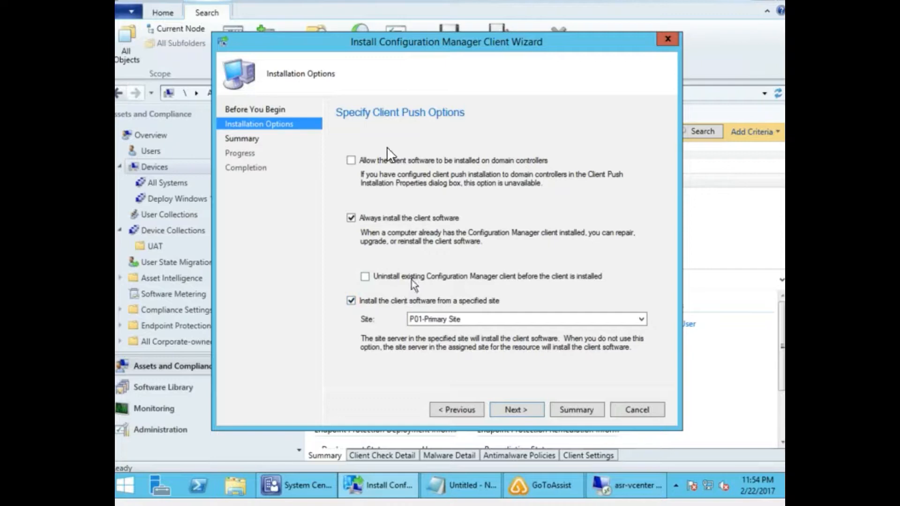
{"action": "left_click", "coordinate": [515, 410]}
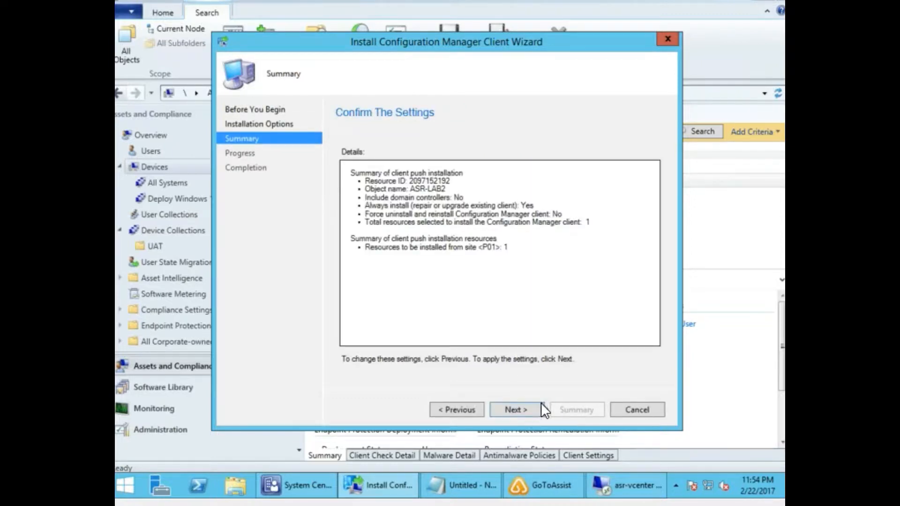
{"action": "left_click", "coordinate": [639, 410]}
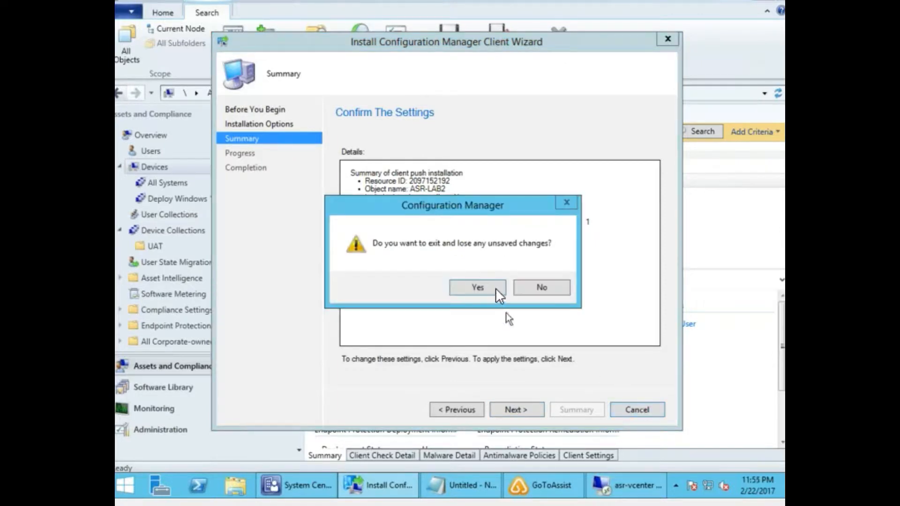
{"action": "left_click", "coordinate": [478, 287]}
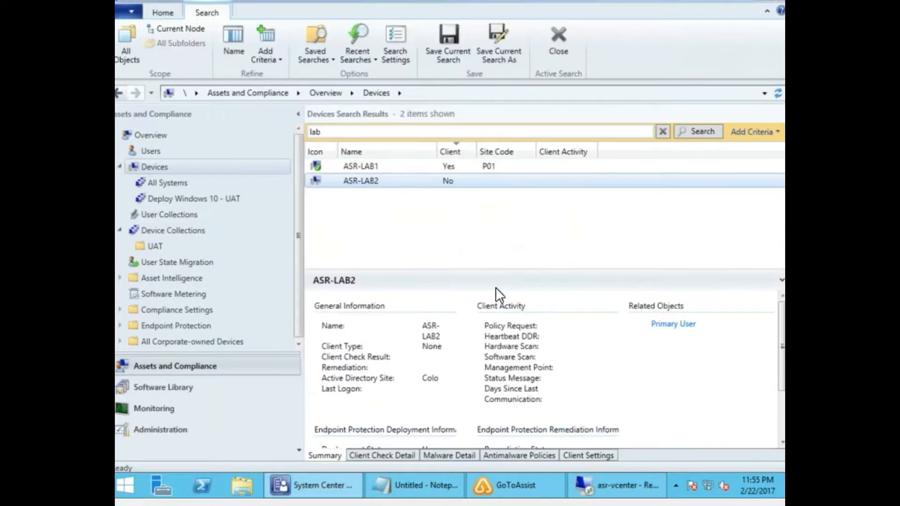
Check ASR-LAB2 in the device search results and display the UAT folder of device collections
{"action": "left_click", "coordinate": [142, 169]}
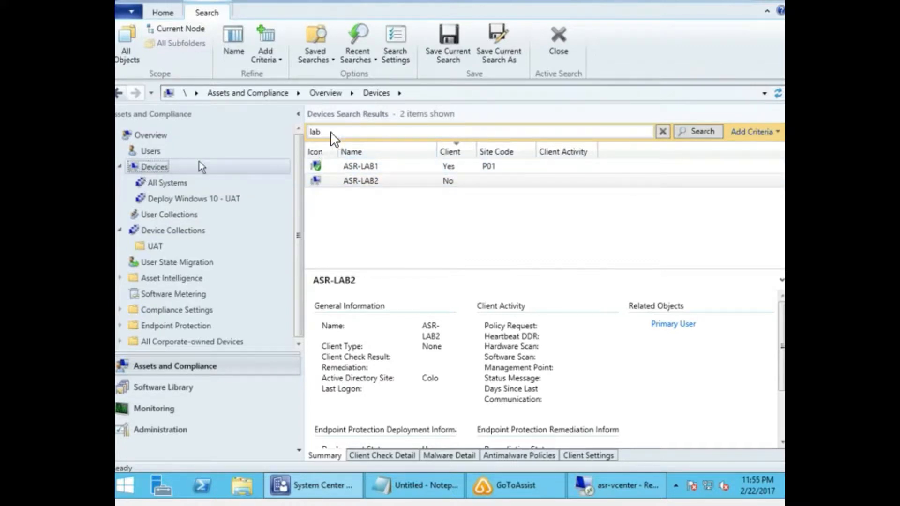
{"action": "left_click", "coordinate": [472, 171]}
{"action": "left_click", "coordinate": [461, 182]}
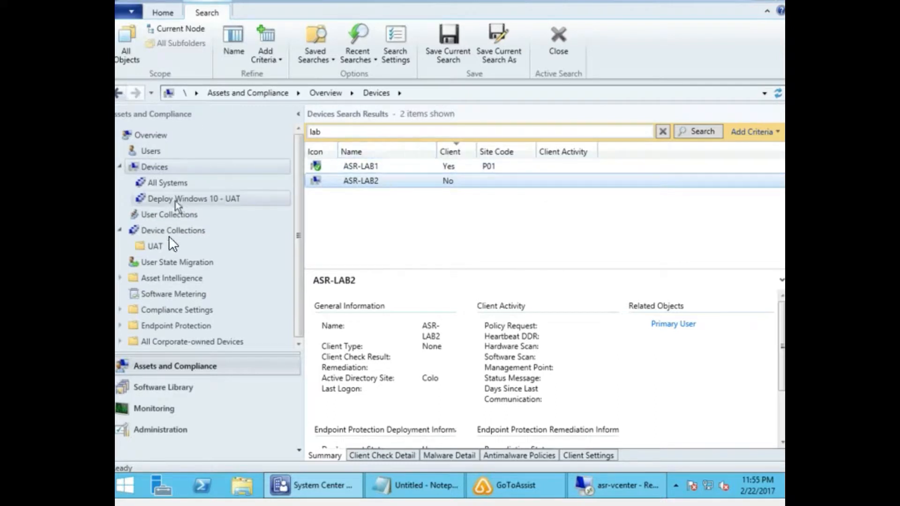
{"action": "left_click", "coordinate": [158, 248]}
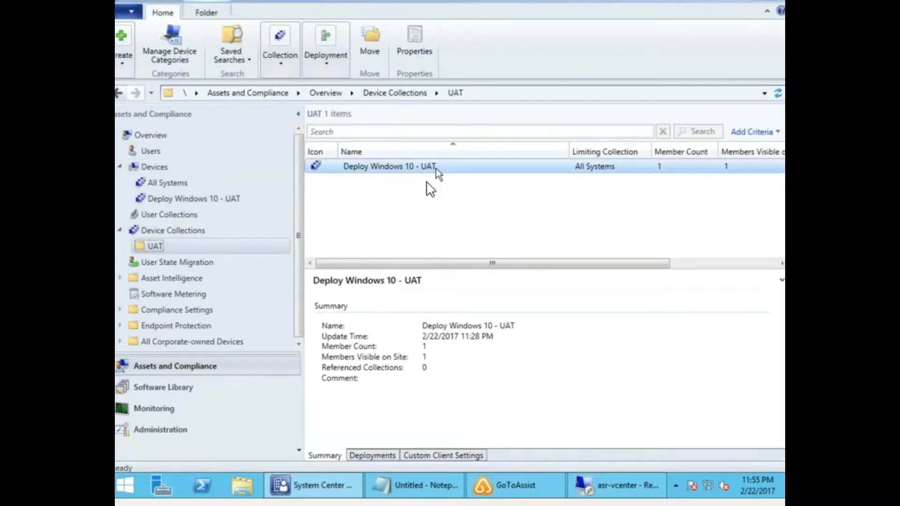
Show the deployments of the Upgrade to Windows 10 task sequence and examine the Required one
{"action": "left_click", "coordinate": [178, 385]}
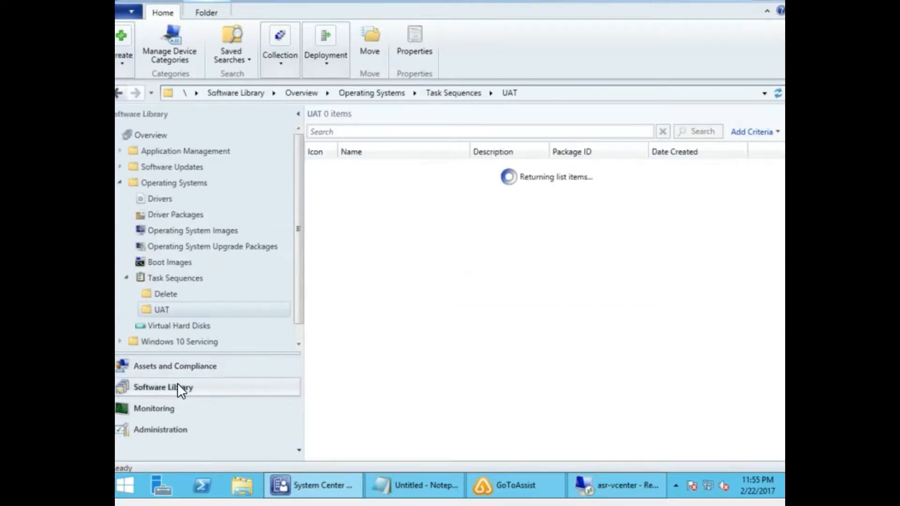
{"action": "left_click", "coordinate": [394, 213]}
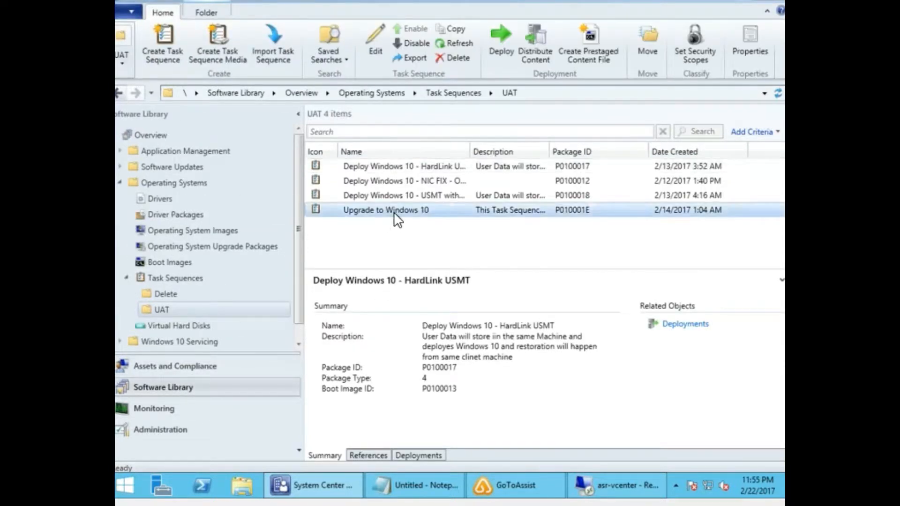
{"action": "left_click", "coordinate": [418, 455]}
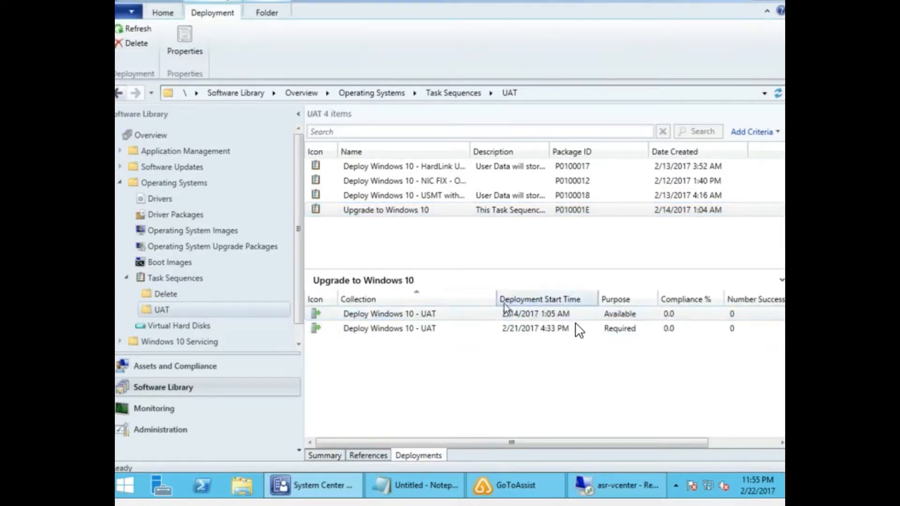
{"action": "left_click", "coordinate": [590, 329]}
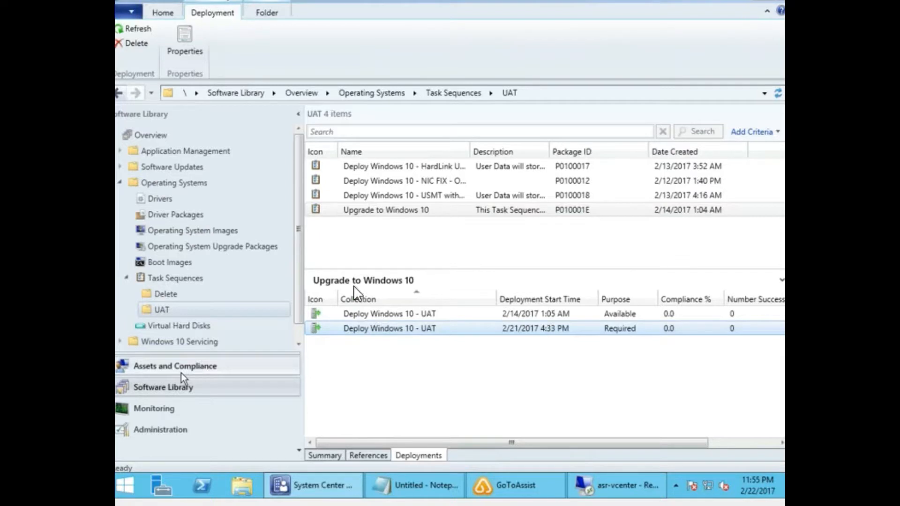
{"action": "left_click", "coordinate": [421, 214]}
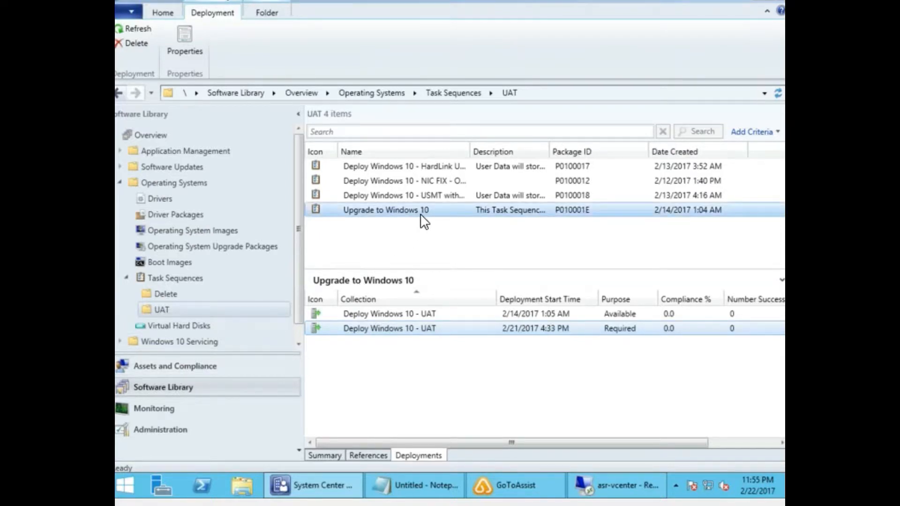
{"action": "left_click", "coordinate": [428, 275]}
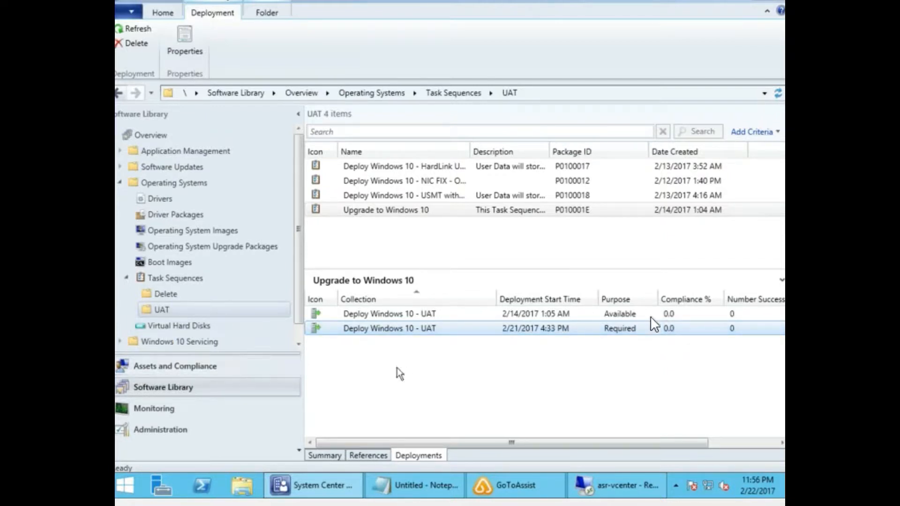
Search for "lab" resources for the Deploy Windows 10 - UAT collection, pick ASR-LAB2 as the one to add, and cancel the addition
{"action": "left_click", "coordinate": [181, 369]}
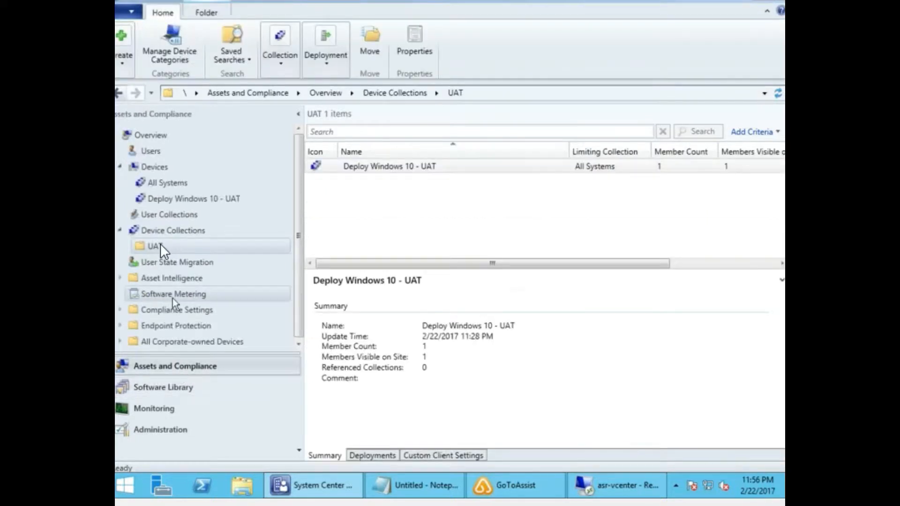
{"action": "left_click", "coordinate": [433, 165]}
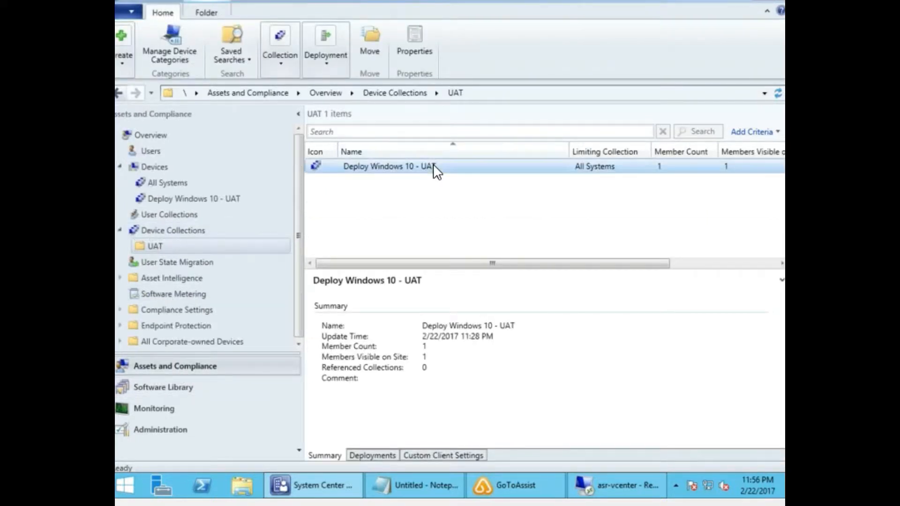
{"action": "right_click", "coordinate": [434, 165]}
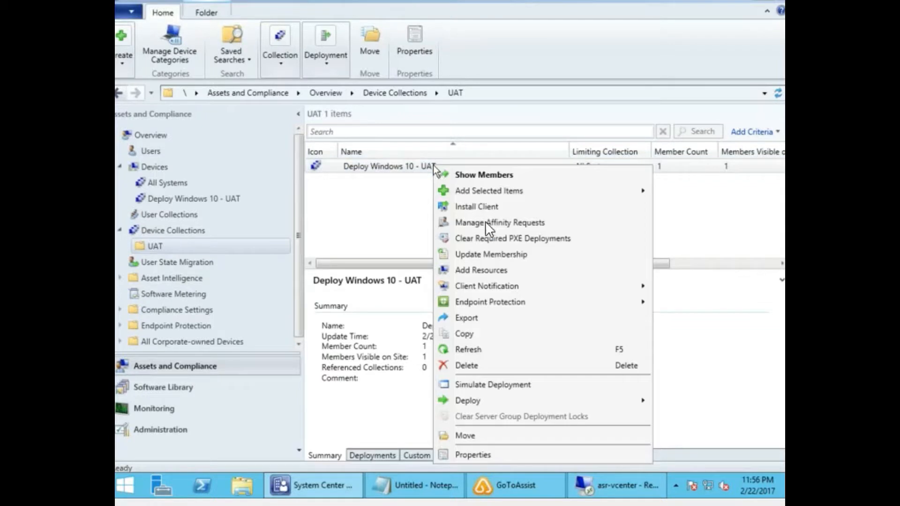
{"action": "left_click", "coordinate": [486, 269]}
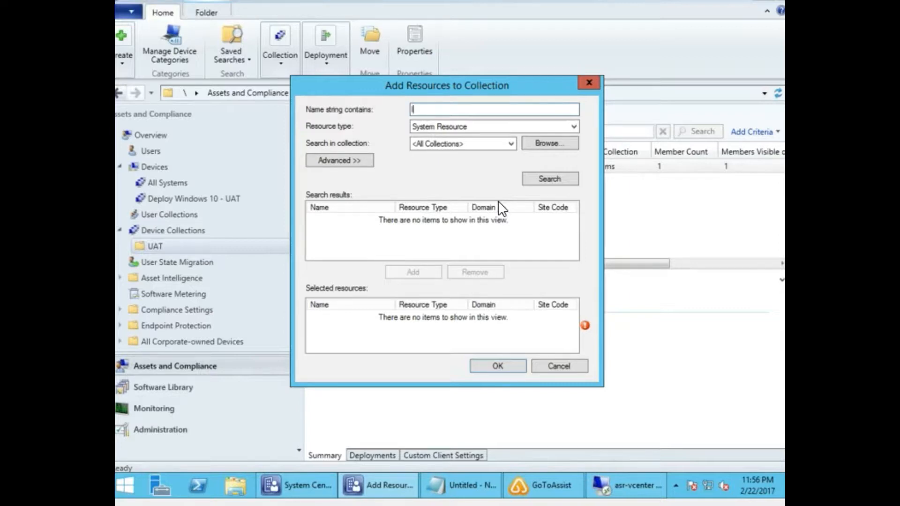
{"action": "type", "text": "lab"}
{"action": "left_click", "coordinate": [546, 180]}
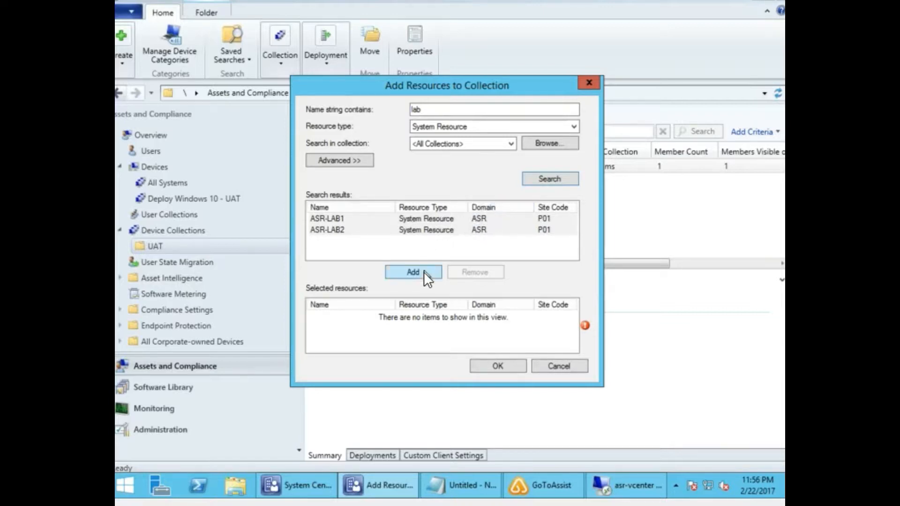
{"action": "left_click", "coordinate": [426, 225]}
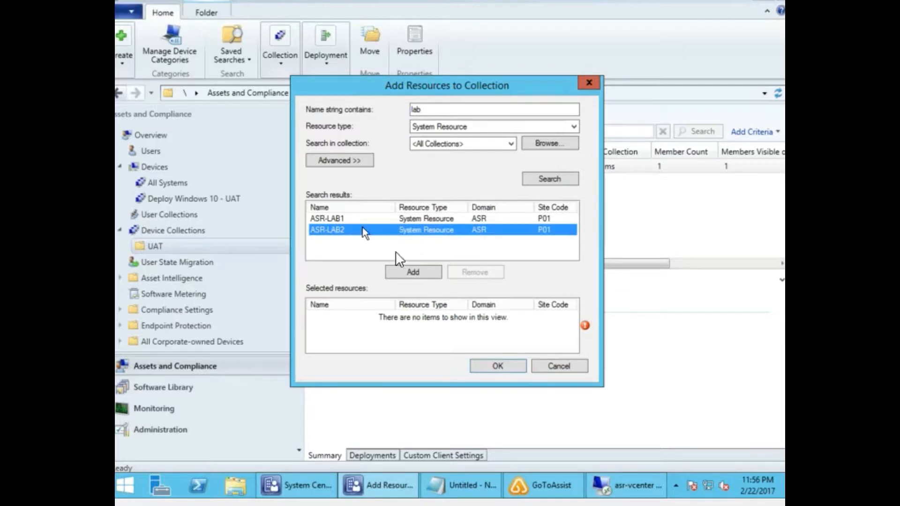
{"action": "left_click", "coordinate": [412, 274]}
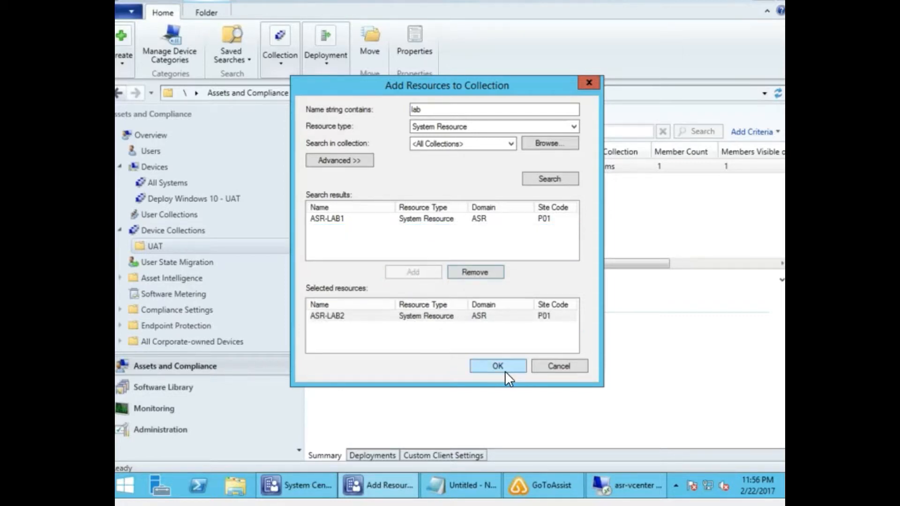
{"action": "left_click", "coordinate": [550, 368]}
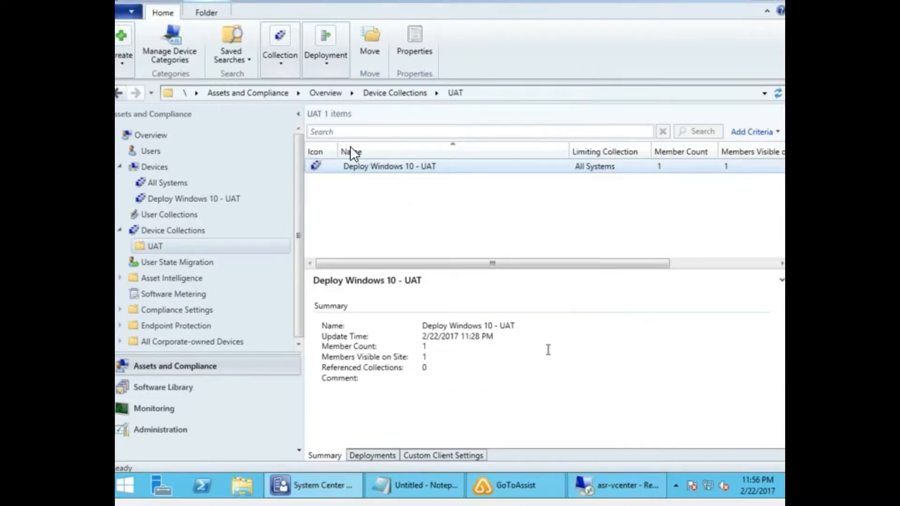
Show the members of the Deploy Windows 10 - UAT collection and return to the UAT folder
{"action": "right_click", "coordinate": [360, 176]}
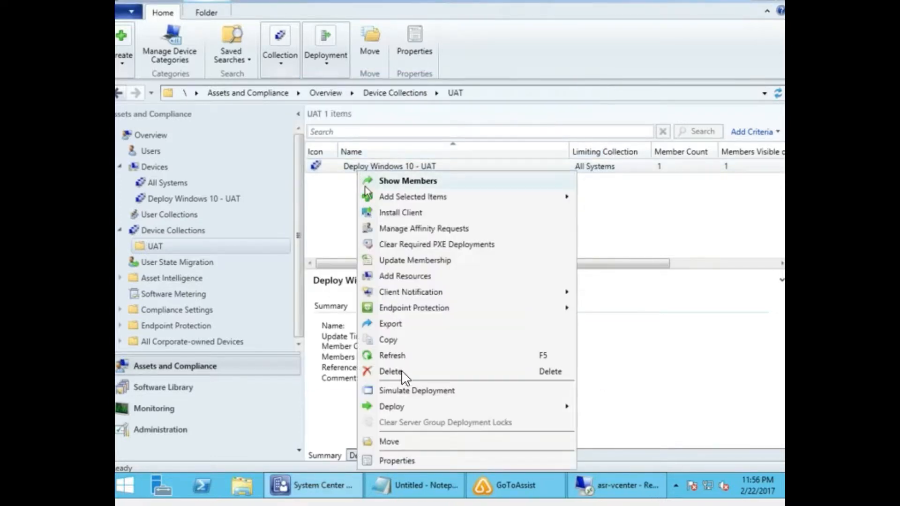
{"action": "left_click", "coordinate": [392, 183]}
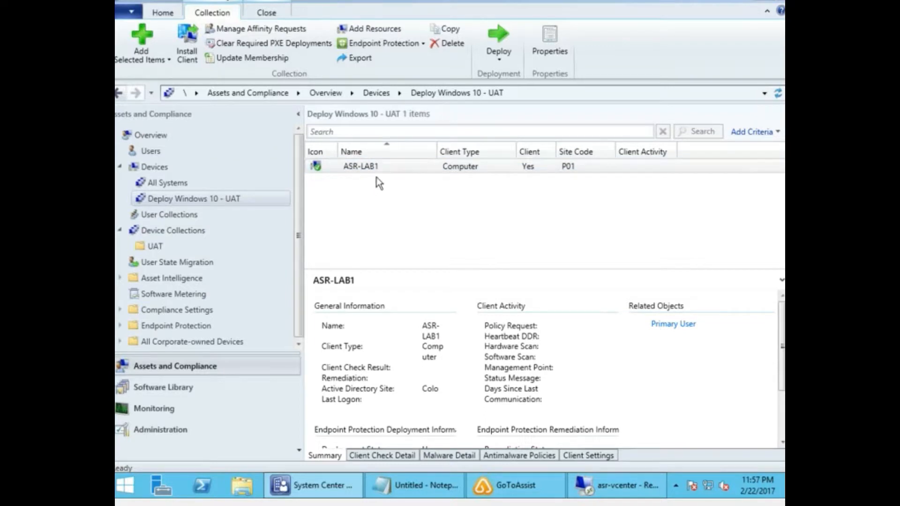
{"action": "left_click", "coordinate": [120, 93]}
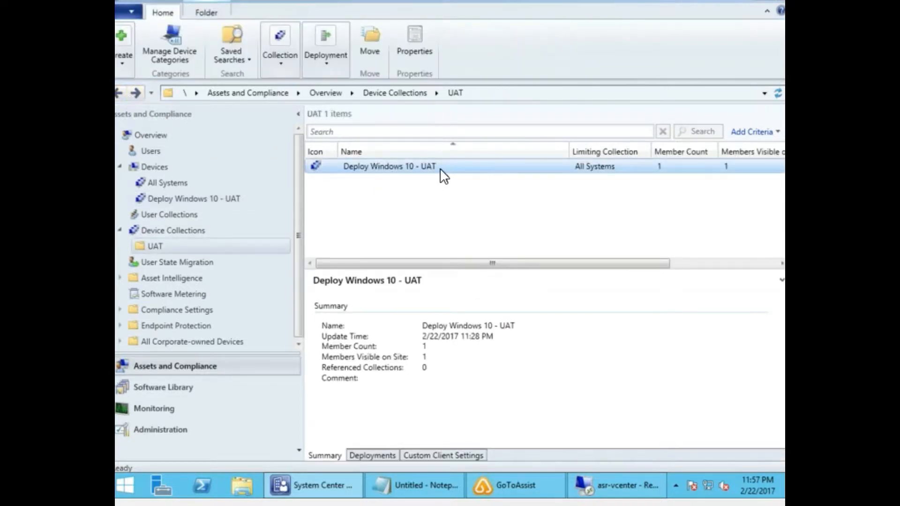
Examine the "ma" query rule and the ASR-LAB1 direct rule in the Deploy Windows 10 - UAT collection's properties, and close them without changes
{"action": "right_click", "coordinate": [441, 170]}
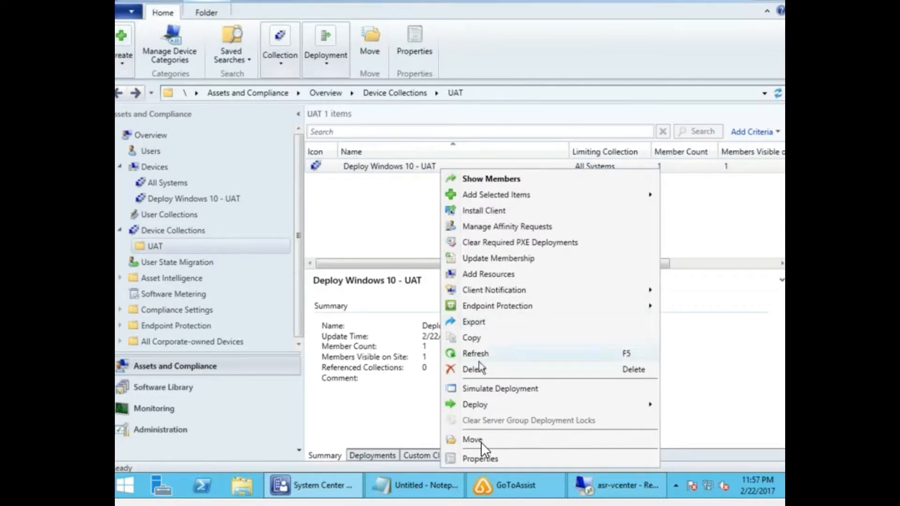
{"action": "left_click", "coordinate": [485, 462]}
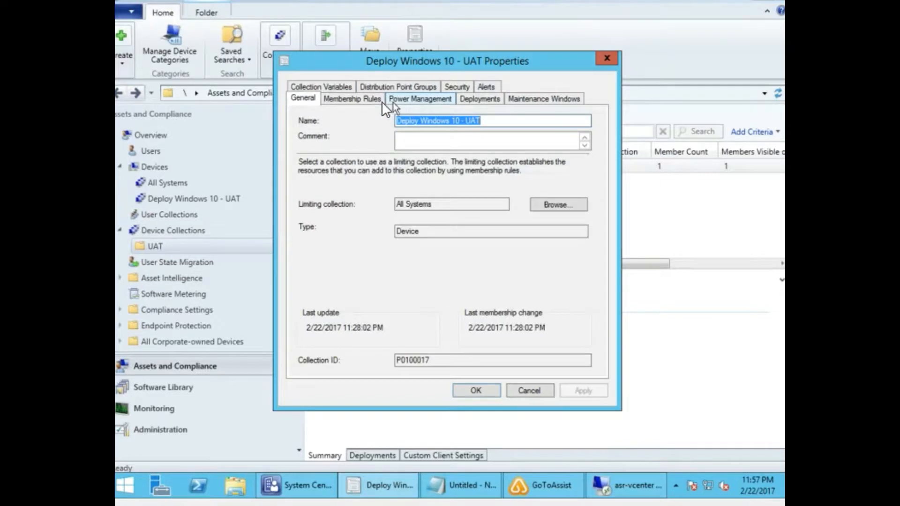
{"action": "left_click", "coordinate": [374, 99]}
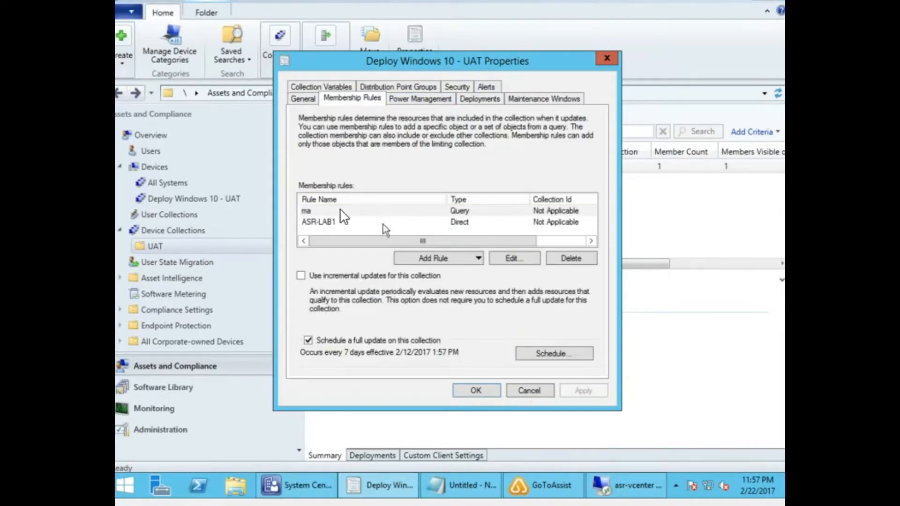
{"action": "left_click", "coordinate": [328, 210]}
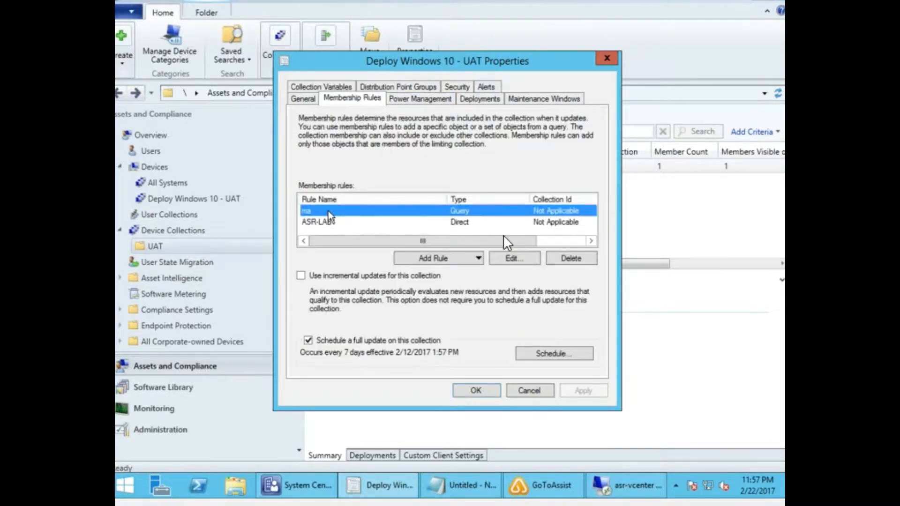
{"action": "left_click", "coordinate": [472, 222]}
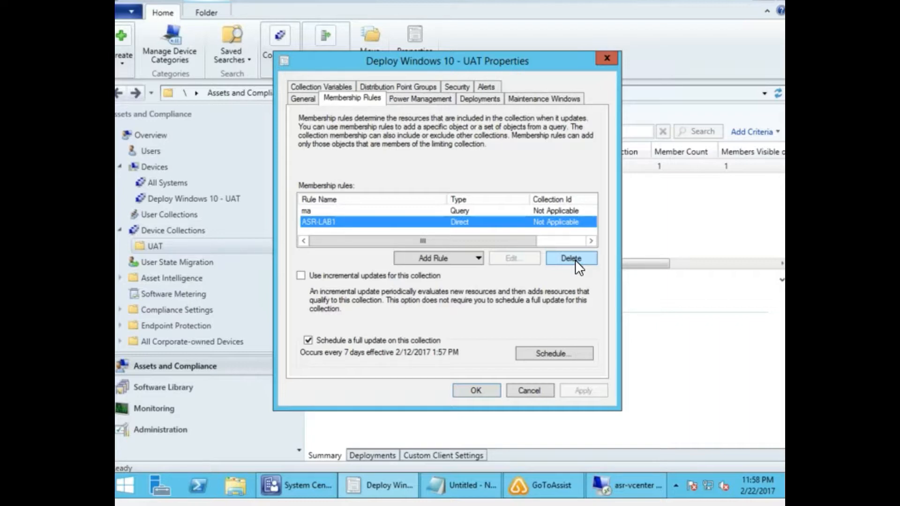
{"action": "left_click", "coordinate": [545, 386]}
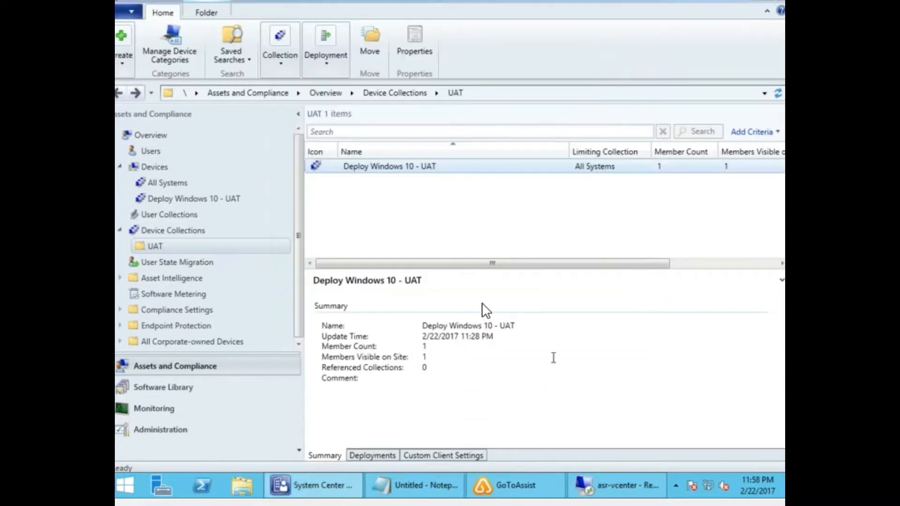
{"action": "left_click", "coordinate": [157, 167]}
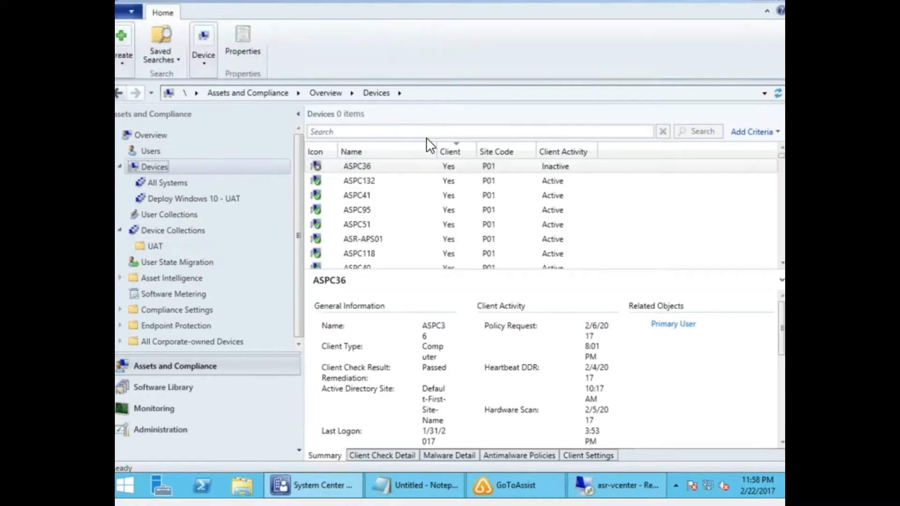
{"action": "left_click", "coordinate": [146, 248]}
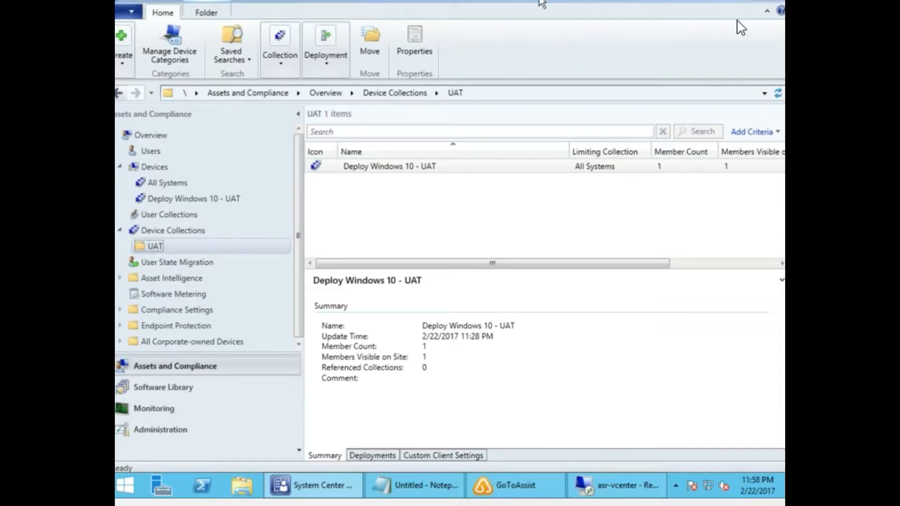
{"action": "left_click", "coordinate": [758, 2]}
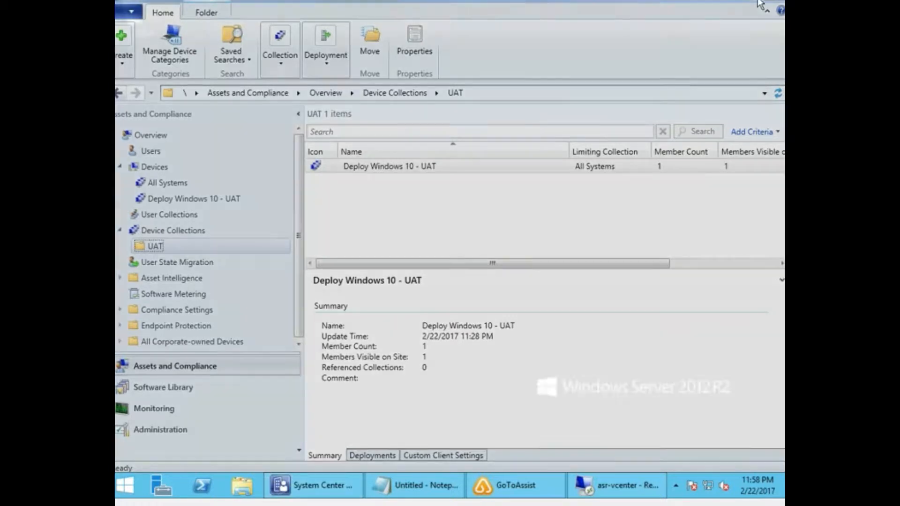
{"action": "left_click", "coordinate": [319, 486]}
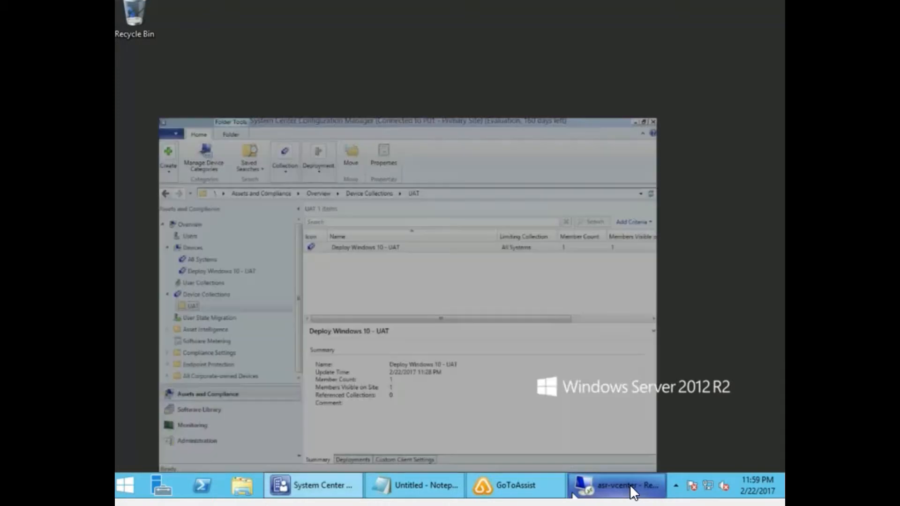
Switch to the asr-vcenter remote session, examine the Windows upgrade progress on the ASR-LAB1 console, and return to Configuration Manager
{"action": "left_click", "coordinate": [629, 485]}
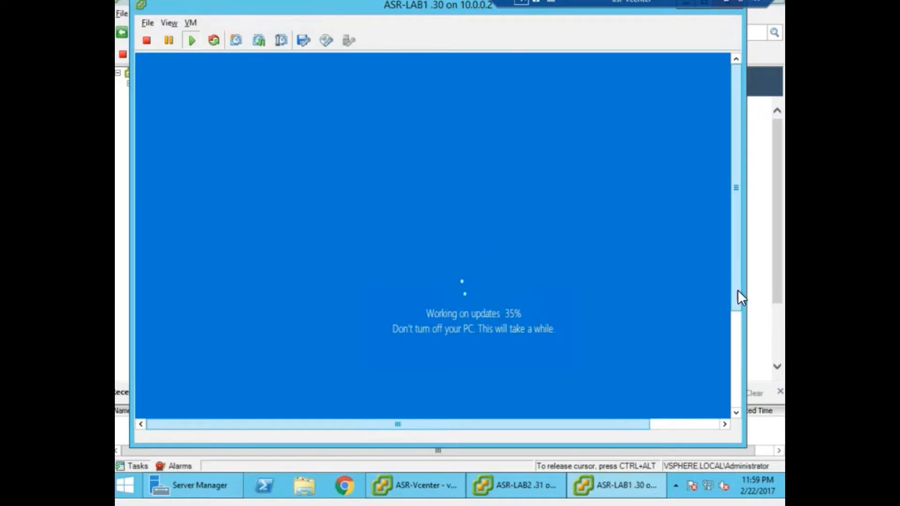
{"action": "scroll", "coordinate": [738, 338], "scroll_direction": "down", "scroll_amount": 3}
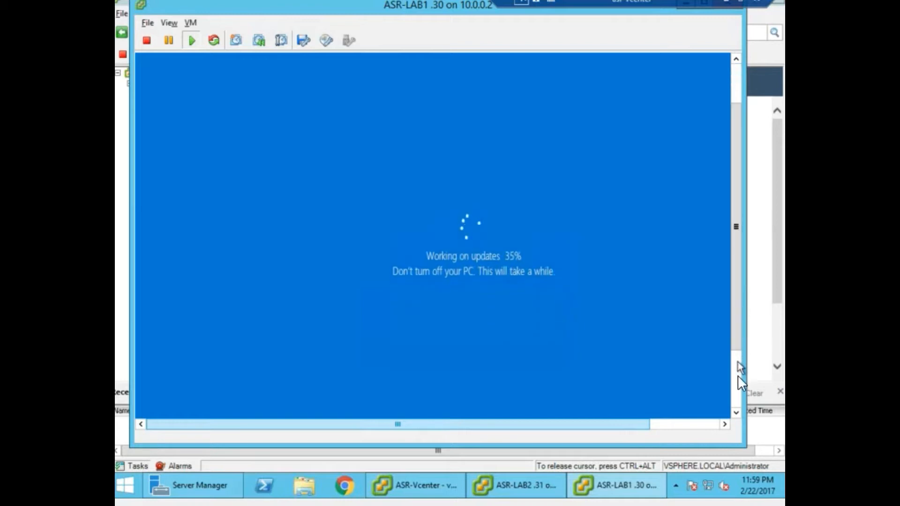
{"action": "scroll", "coordinate": [739, 397], "scroll_direction": "down", "scroll_amount": 4}
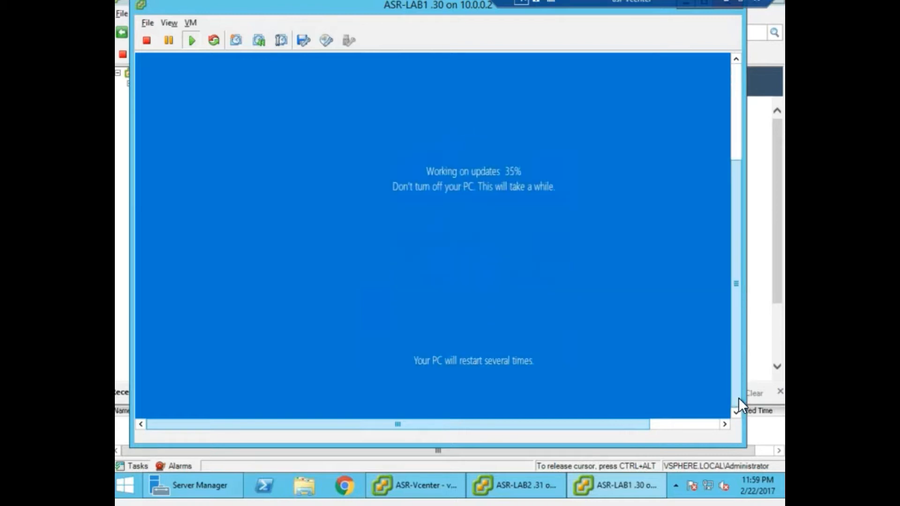
{"action": "scroll", "coordinate": [740, 255], "scroll_direction": "up", "scroll_amount": 1}
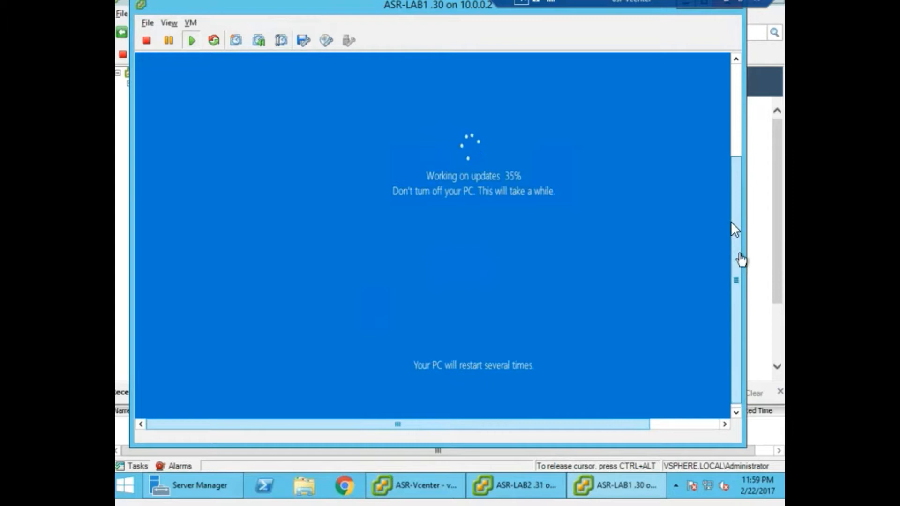
{"action": "scroll", "coordinate": [740, 150], "scroll_direction": "up", "scroll_amount": 6}
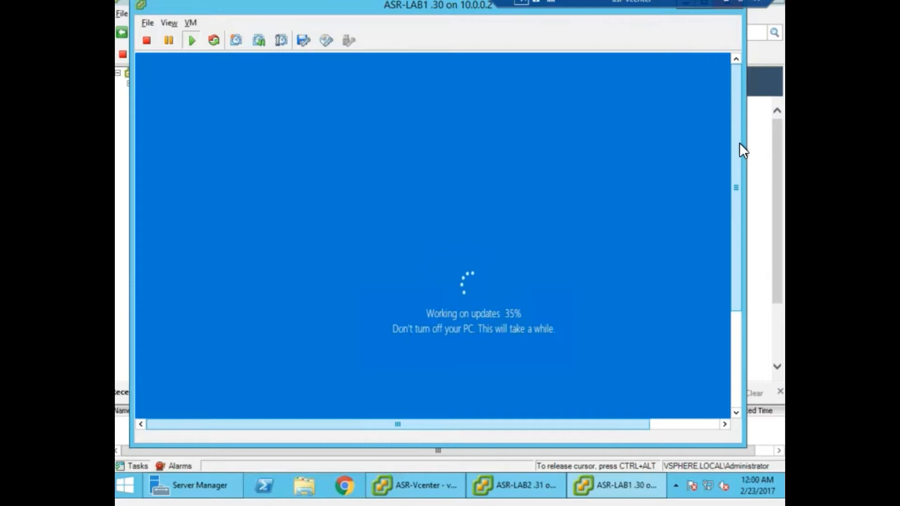
{"action": "left_click", "coordinate": [724, 2]}
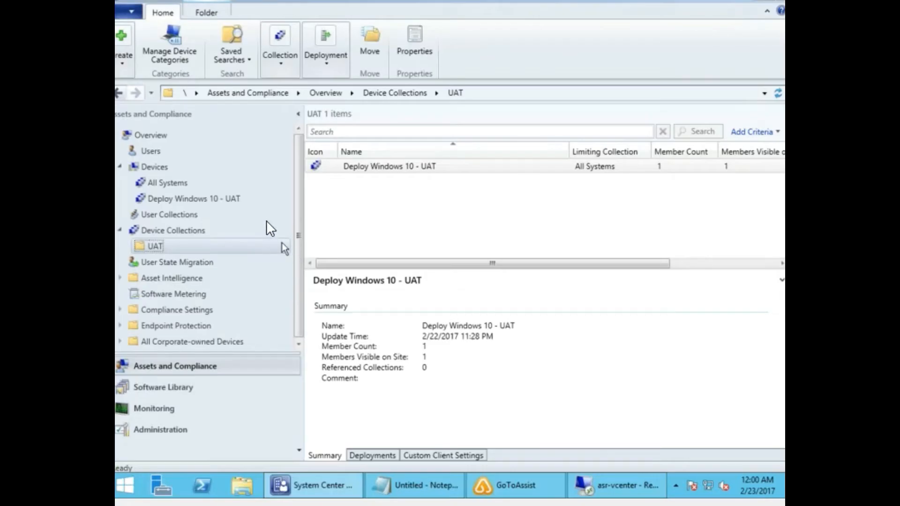
Update the membership of the Deploy Windows 10 - UAT collection and confirm the re-evaluation of its rules
{"action": "left_click", "coordinate": [452, 166]}
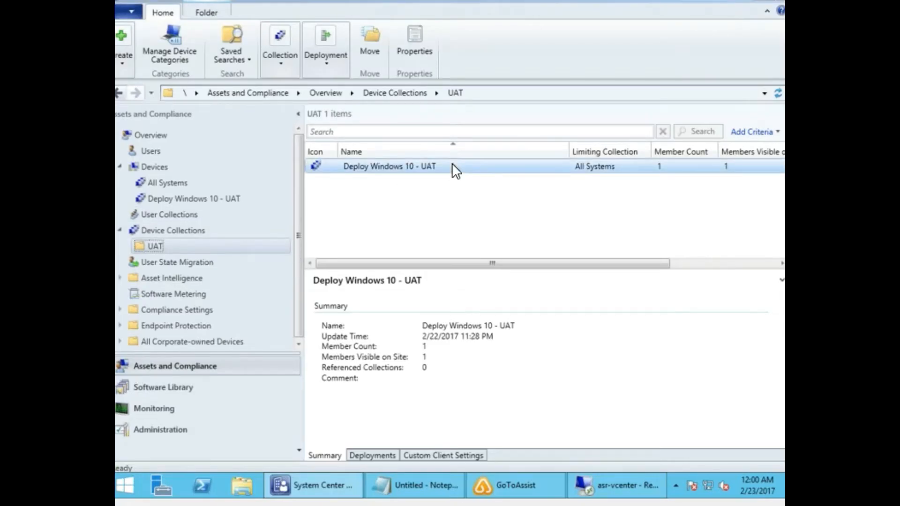
{"action": "right_click", "coordinate": [453, 167]}
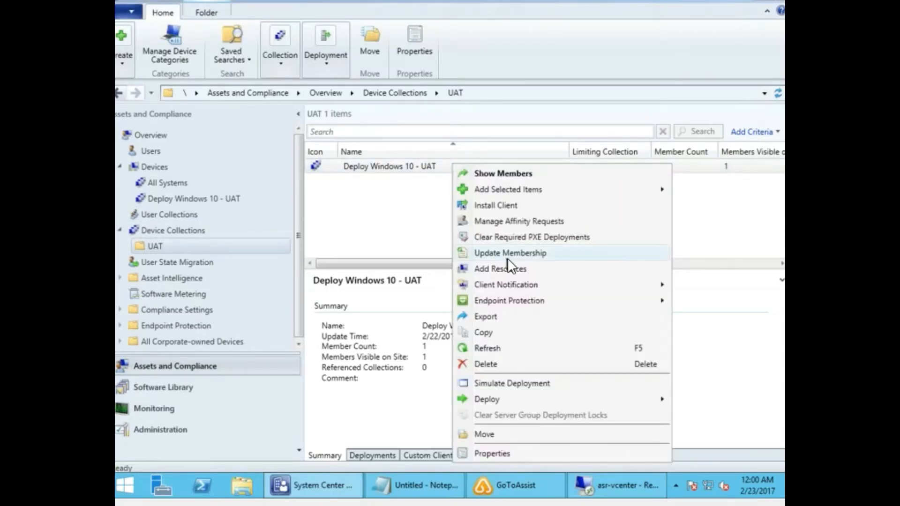
{"action": "left_click", "coordinate": [541, 254]}
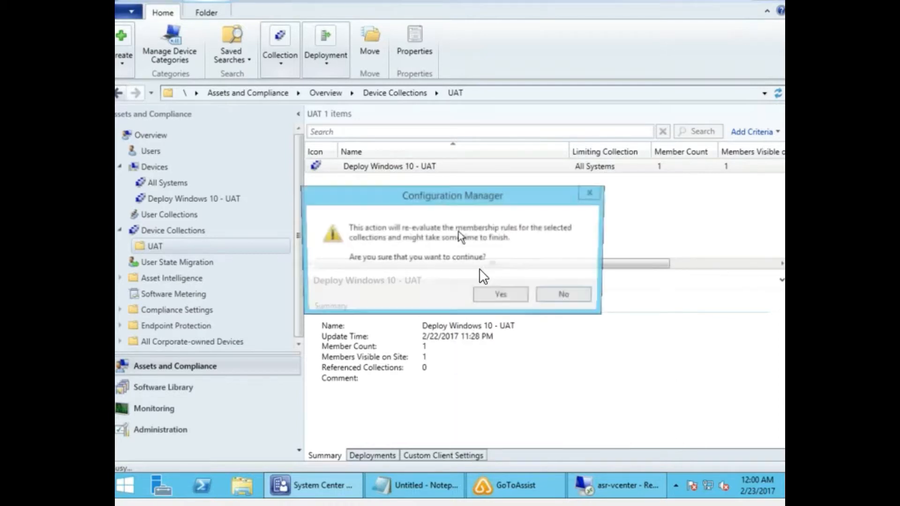
{"action": "left_click", "coordinate": [513, 299]}
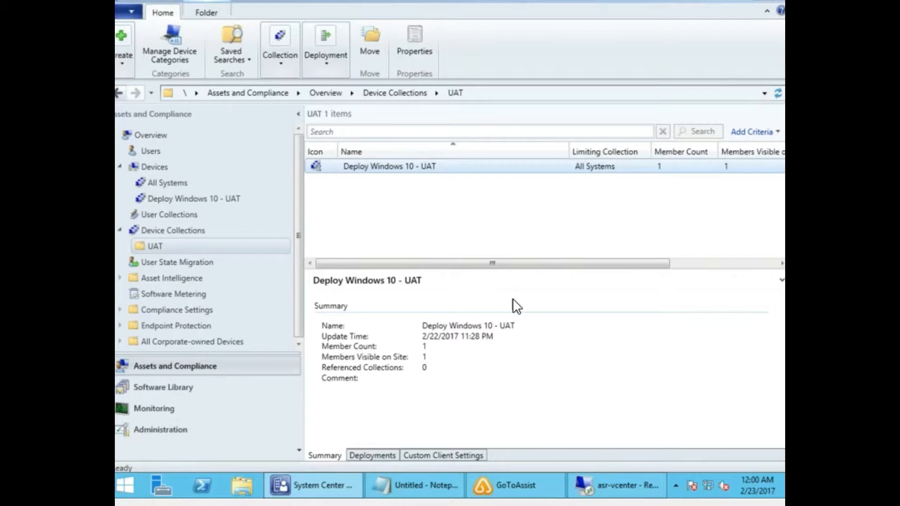
Show the list of all devices and the members of the Deploy Windows 10 - UAT collection
{"action": "double_click", "coordinate": [472, 165]}
{"action": "left_click", "coordinate": [160, 167]}
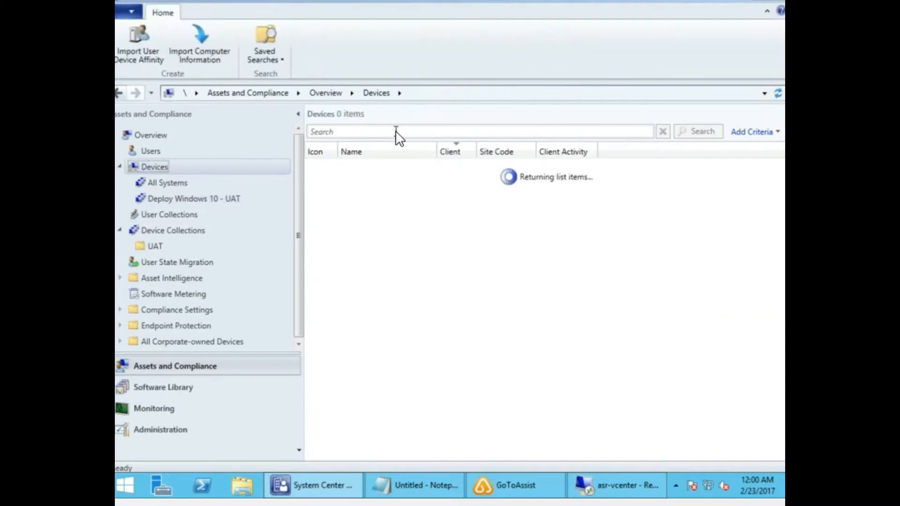
{"action": "right_click", "coordinate": [371, 168]}
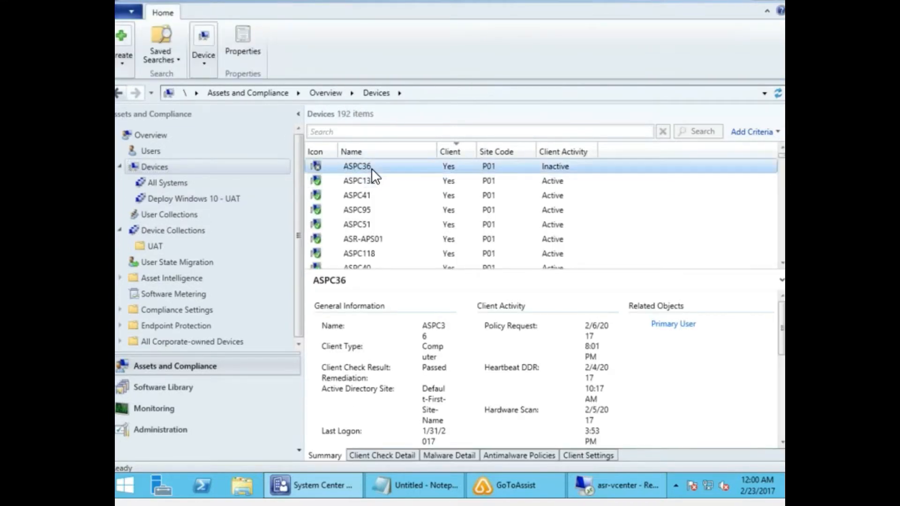
{"action": "left_click", "coordinate": [195, 197]}
{"action": "left_click", "coordinate": [195, 198]}
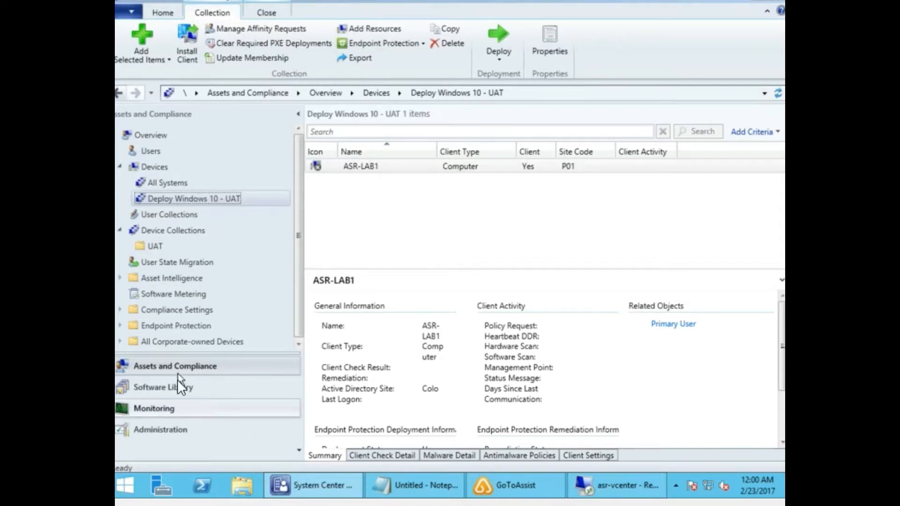
Start deploying the Upgrade to Windows 10 task sequence, choosing Deploy Windows 10 - UAT from the UAT folder as the target collection
{"action": "left_click", "coordinate": [229, 382]}
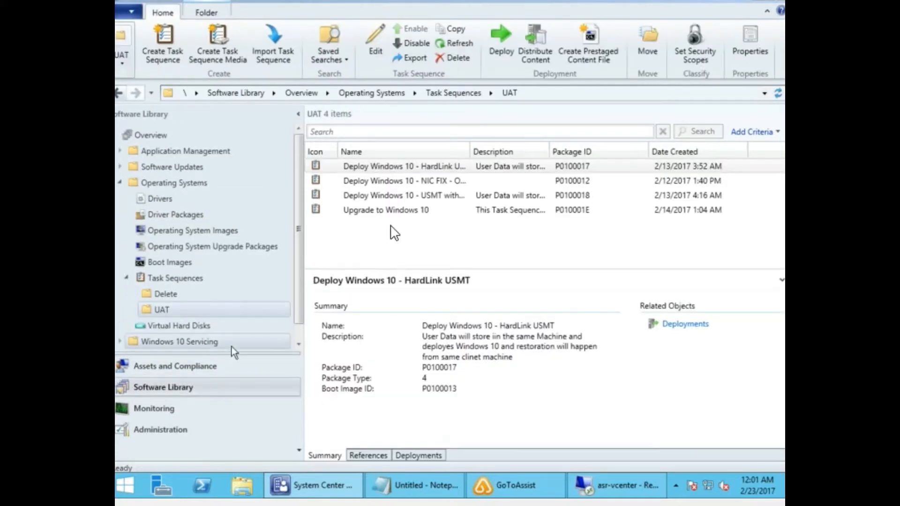
{"action": "left_click", "coordinate": [404, 211]}
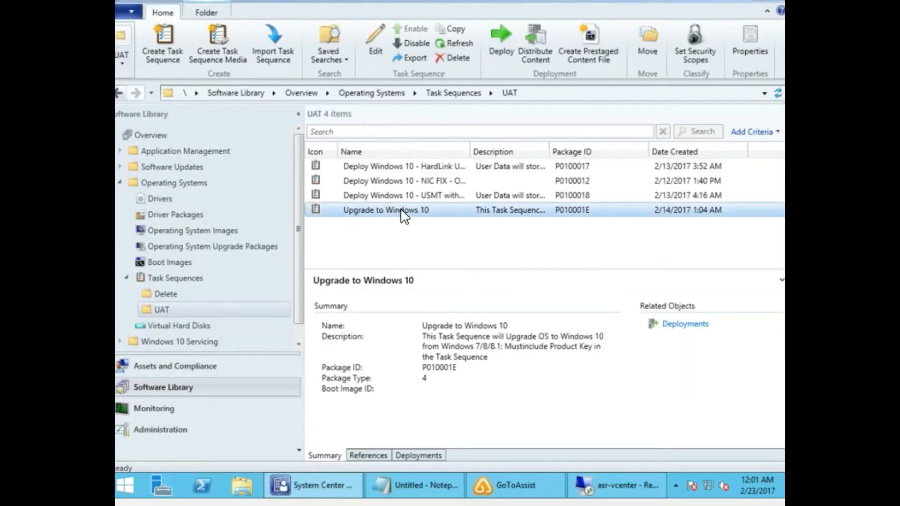
{"action": "right_click", "coordinate": [402, 217]}
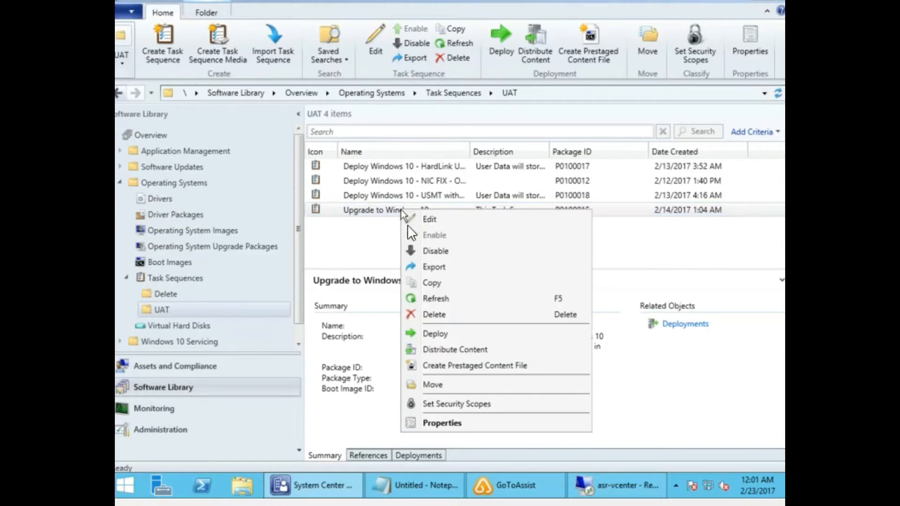
{"action": "left_click", "coordinate": [433, 330]}
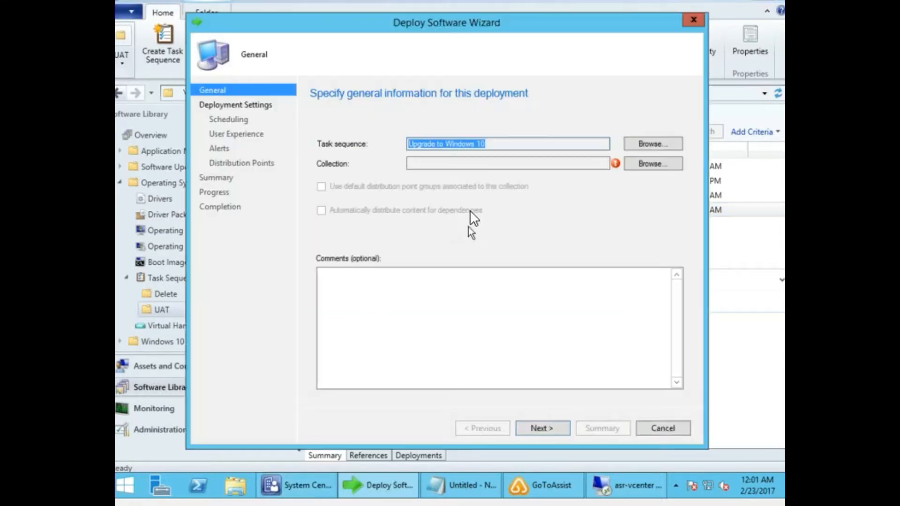
{"action": "left_click", "coordinate": [645, 169]}
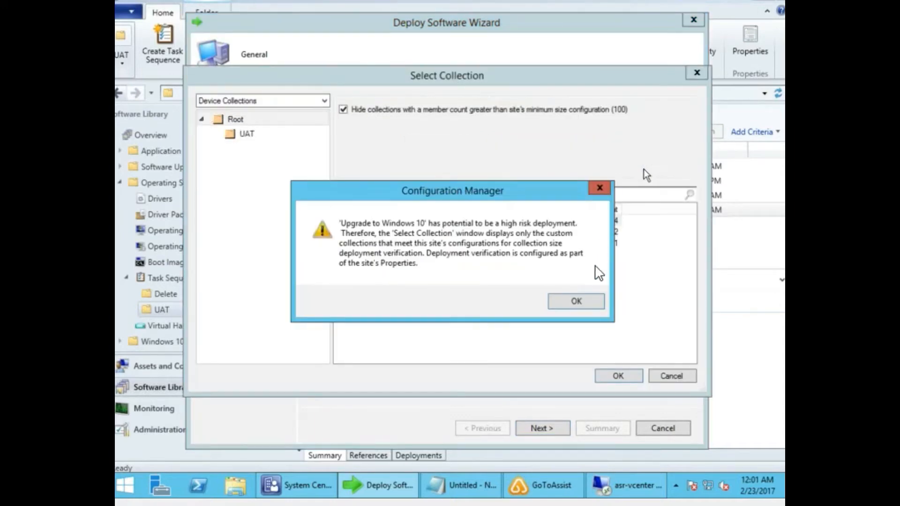
{"action": "left_click", "coordinate": [588, 305]}
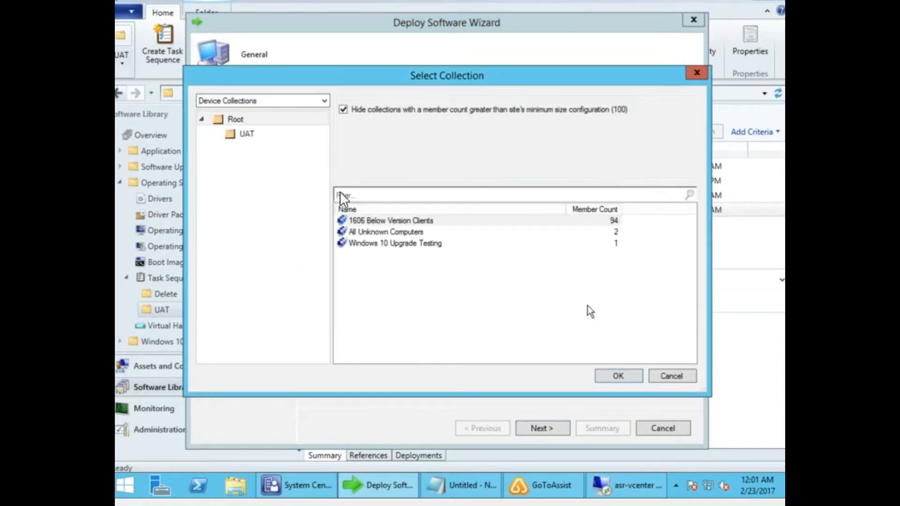
{"action": "left_click", "coordinate": [248, 135]}
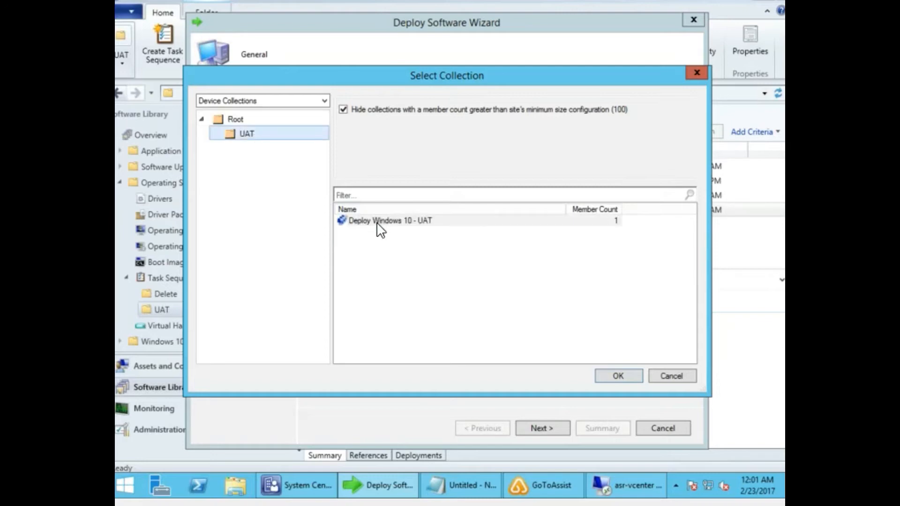
{"action": "left_click", "coordinate": [378, 225]}
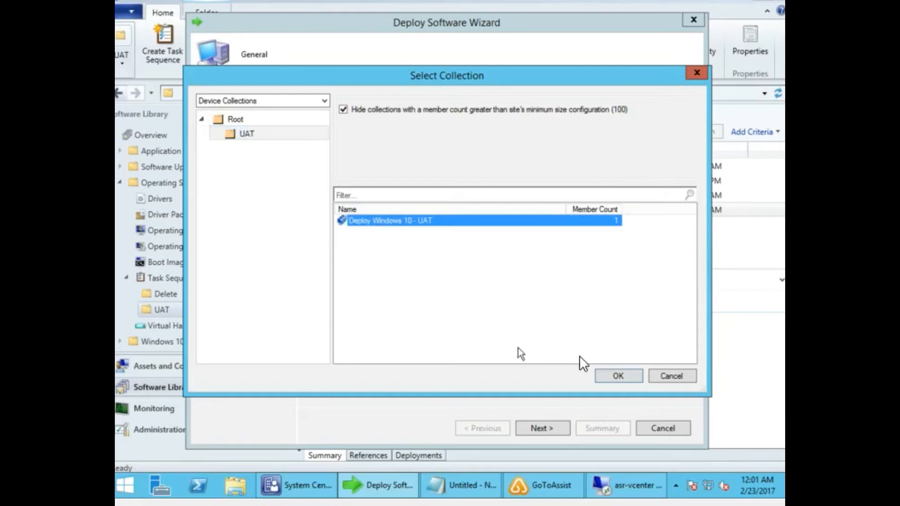
{"action": "left_click", "coordinate": [616, 377]}
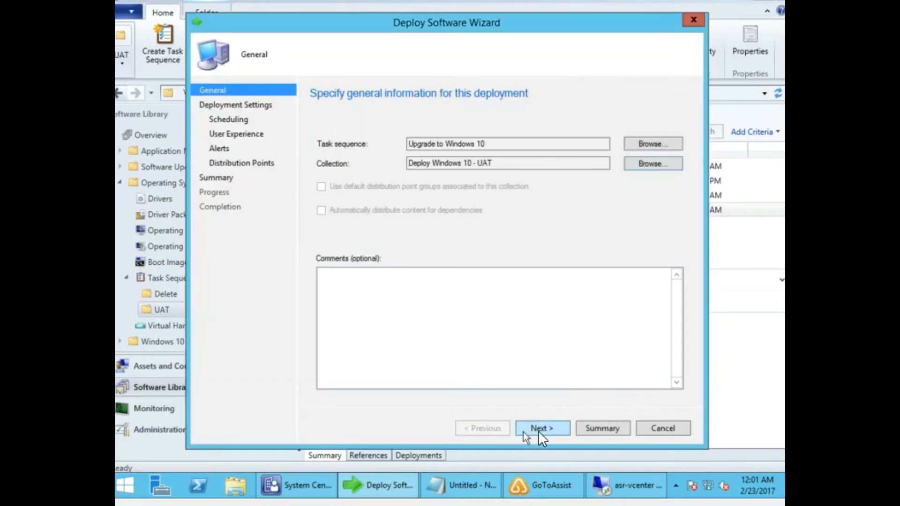
{"action": "left_click", "coordinate": [542, 428]}
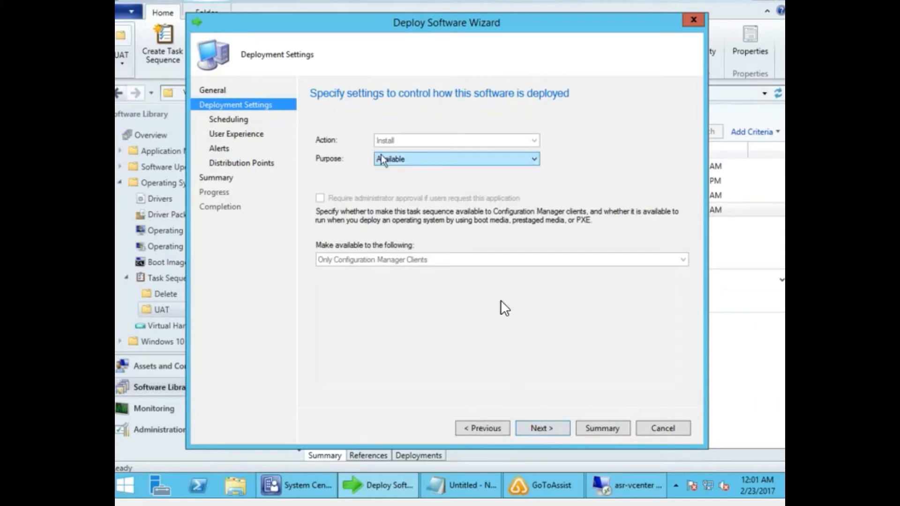
Set the deployment's purpose to Required and schedule it to become available on 2/23/2017 at 12:01 AM
{"action": "left_click", "coordinate": [438, 163]}
{"action": "left_click", "coordinate": [434, 180]}
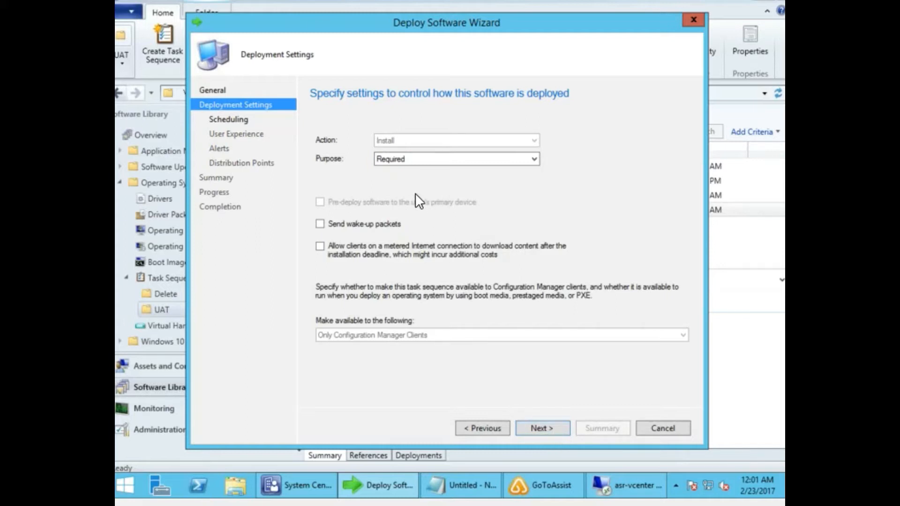
{"action": "left_click", "coordinate": [560, 428]}
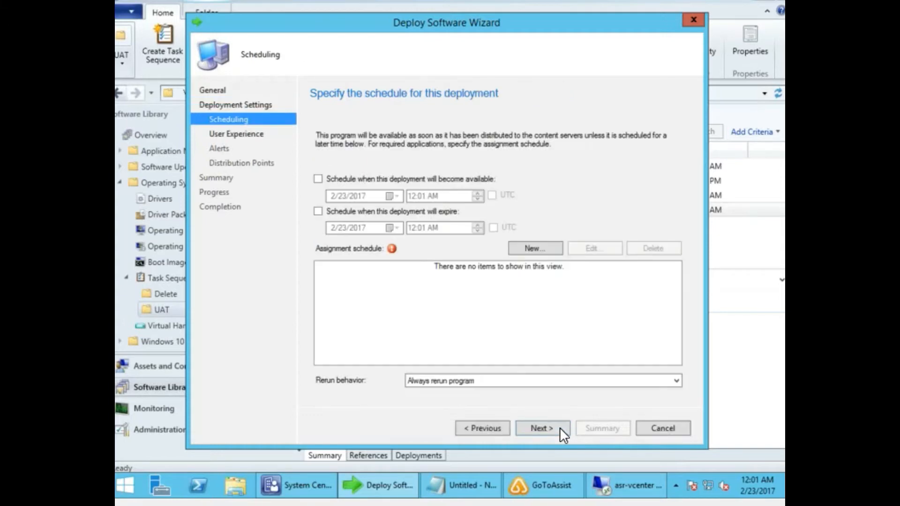
{"action": "left_click", "coordinate": [371, 181]}
{"action": "left_click", "coordinate": [375, 213]}
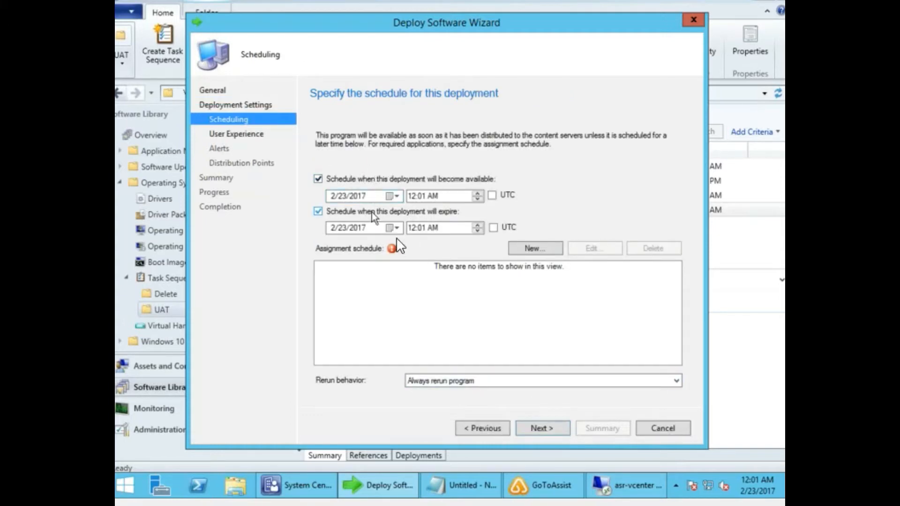
{"action": "left_click", "coordinate": [393, 227]}
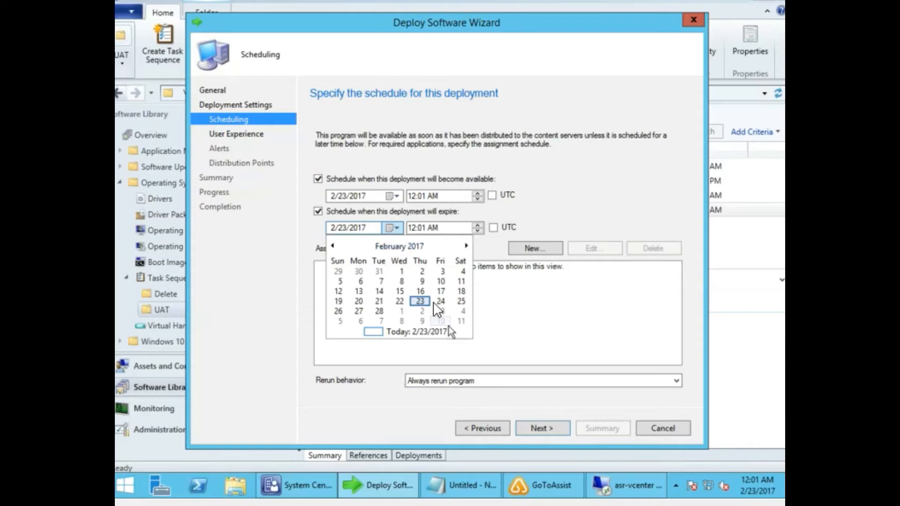
{"action": "left_click", "coordinate": [386, 208]}
{"action": "left_click", "coordinate": [386, 208]}
{"action": "left_click", "coordinate": [387, 208]}
{"action": "left_click", "coordinate": [387, 208]}
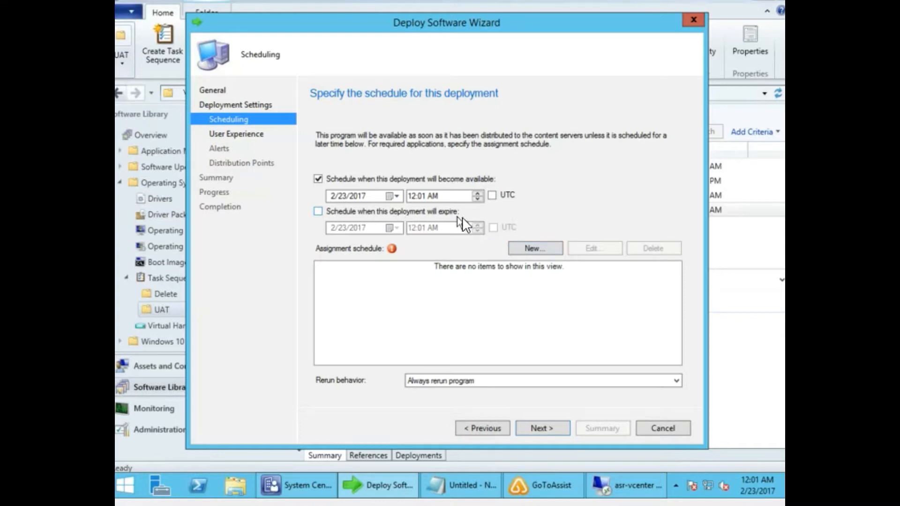
Add an assignment schedule that assigns the deployment immediately, as soon as possible
{"action": "left_click", "coordinate": [532, 247]}
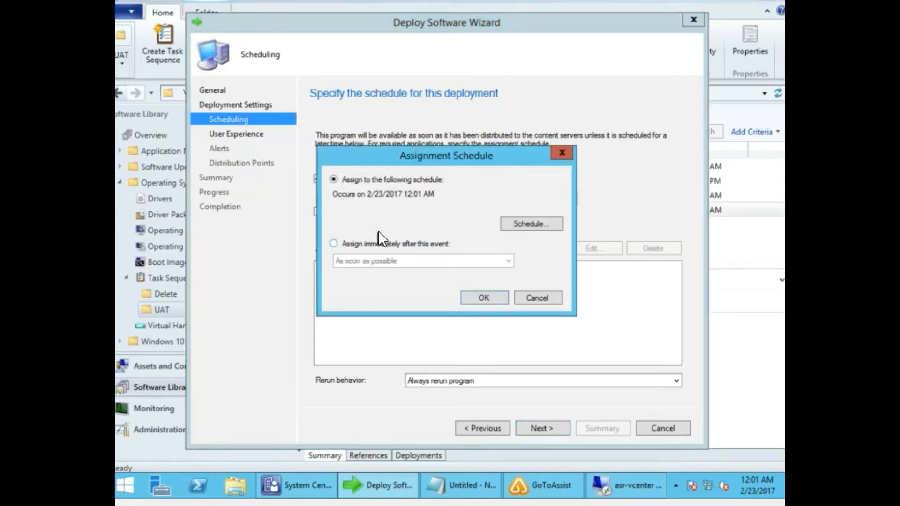
{"action": "left_click", "coordinate": [383, 244]}
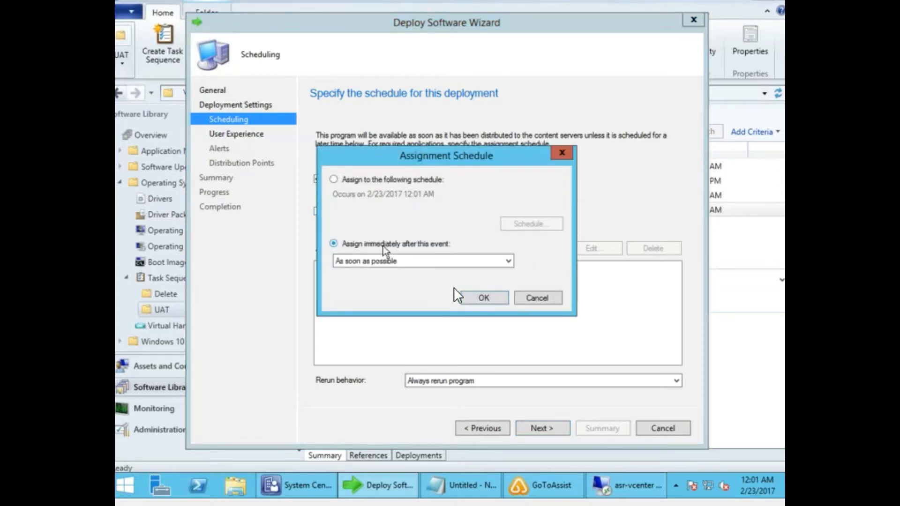
{"action": "left_click", "coordinate": [483, 297]}
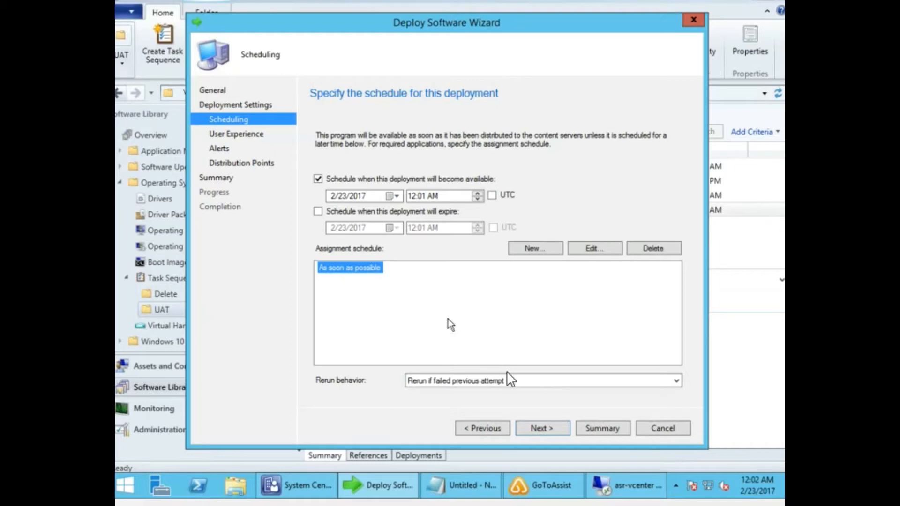
Allow users to run the program independently of assignments, and permit software installation and system restart outside the maintenance window
{"action": "left_click", "coordinate": [544, 429]}
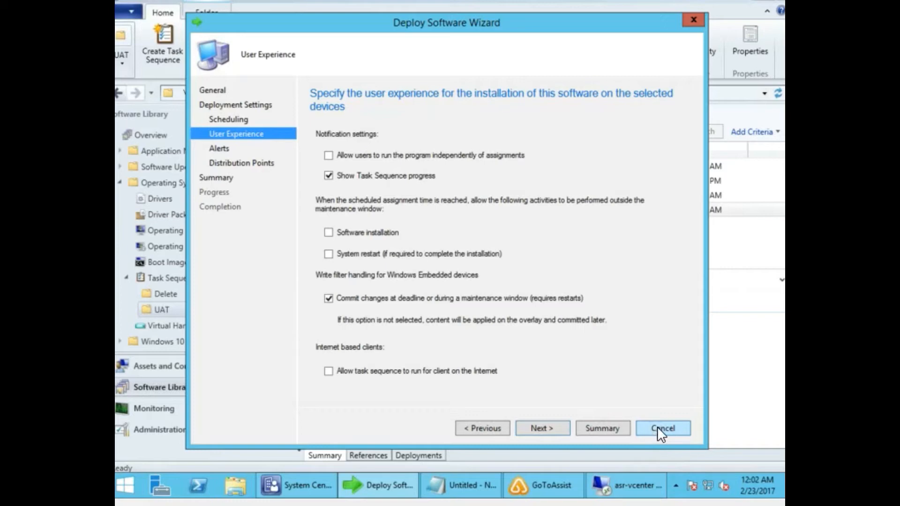
{"action": "left_click", "coordinate": [367, 230]}
{"action": "left_click", "coordinate": [366, 253]}
{"action": "left_click", "coordinate": [355, 154]}
{"action": "left_click", "coordinate": [541, 429]}
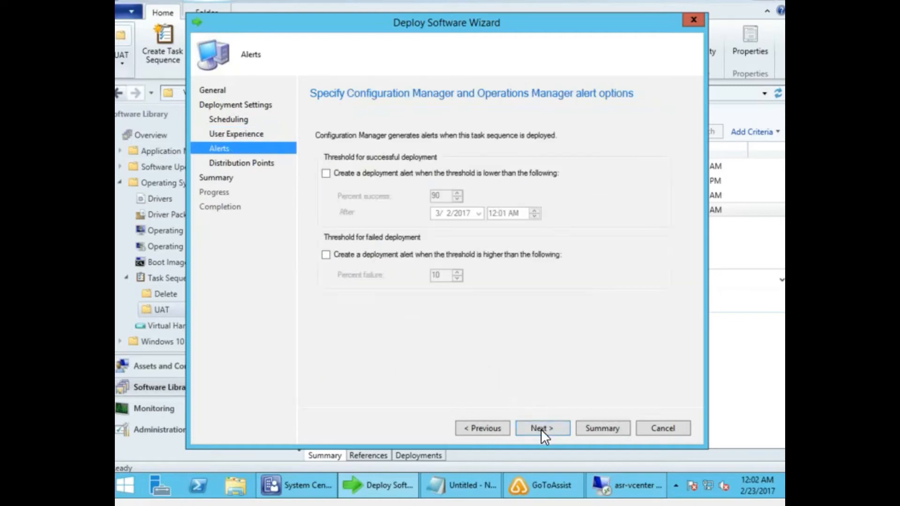
Keep the default alert settings and allow remote distribution points, the default site boundary group's distribution points and content sharing on the same subnet
{"action": "left_click", "coordinate": [541, 429]}
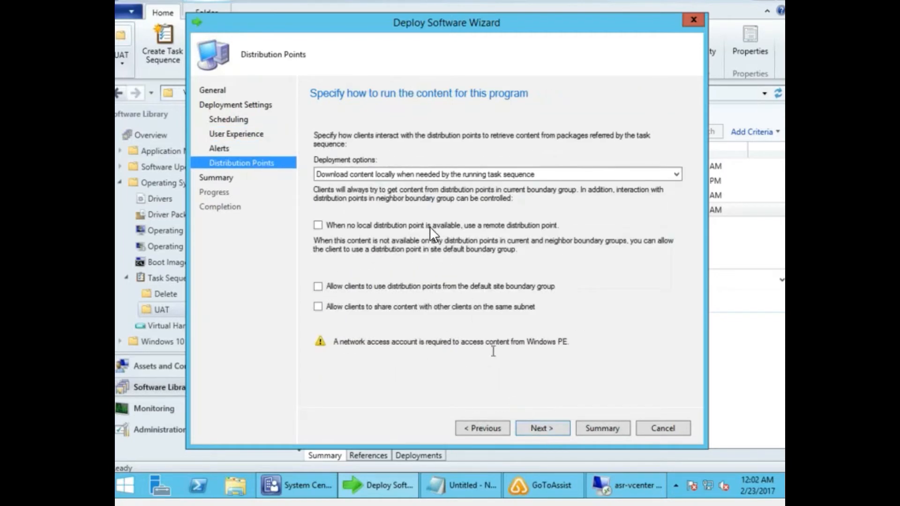
{"action": "left_click", "coordinate": [431, 228]}
{"action": "left_click", "coordinate": [431, 286]}
{"action": "left_click", "coordinate": [434, 307]}
{"action": "left_click", "coordinate": [540, 428]}
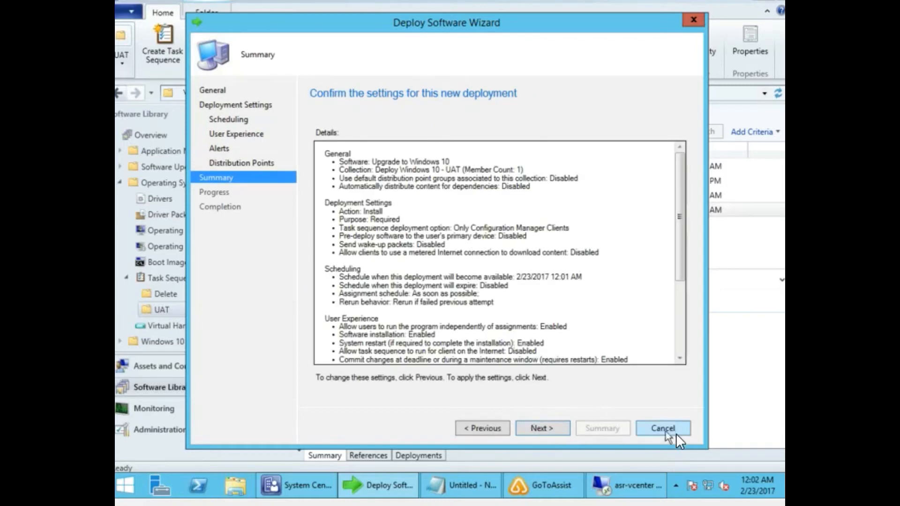
Review the scheduling details in the deployment summary and exit the wizard, discarding the new deployment
{"action": "left_click", "coordinate": [676, 433]}
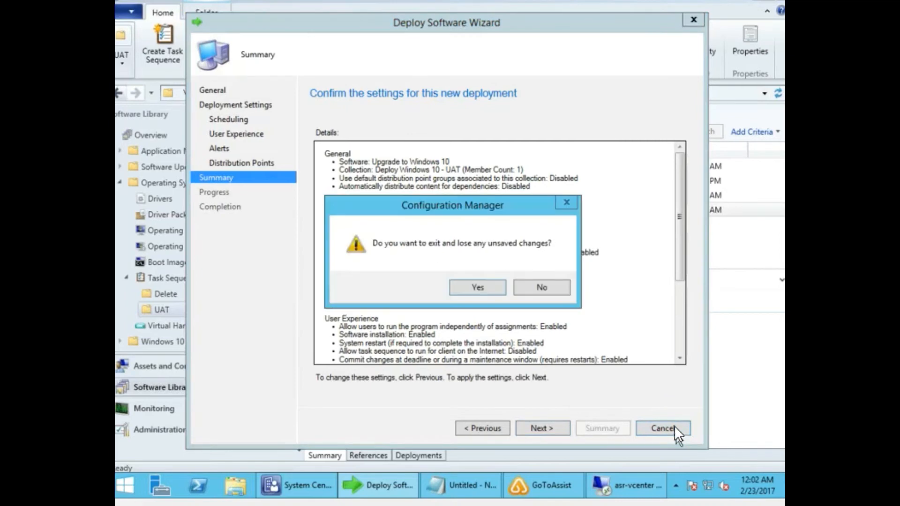
{"action": "left_click", "coordinate": [531, 293]}
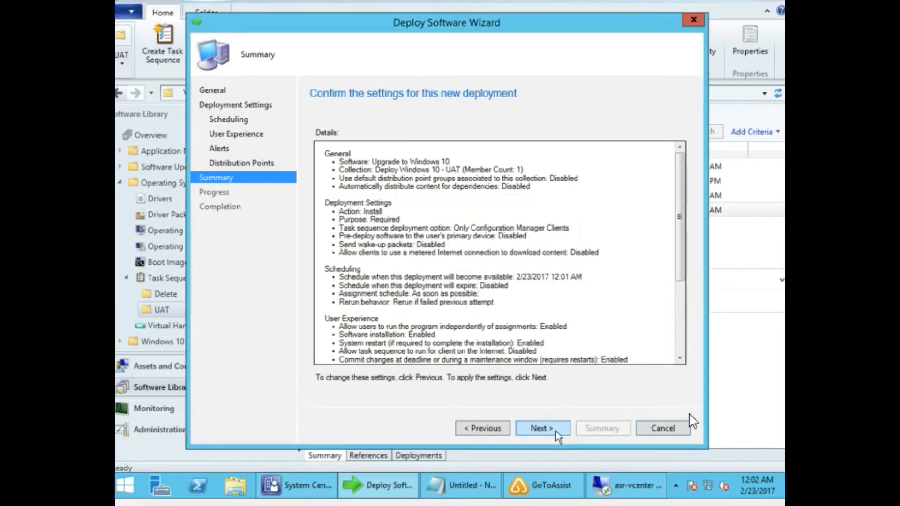
{"action": "left_click", "coordinate": [677, 427]}
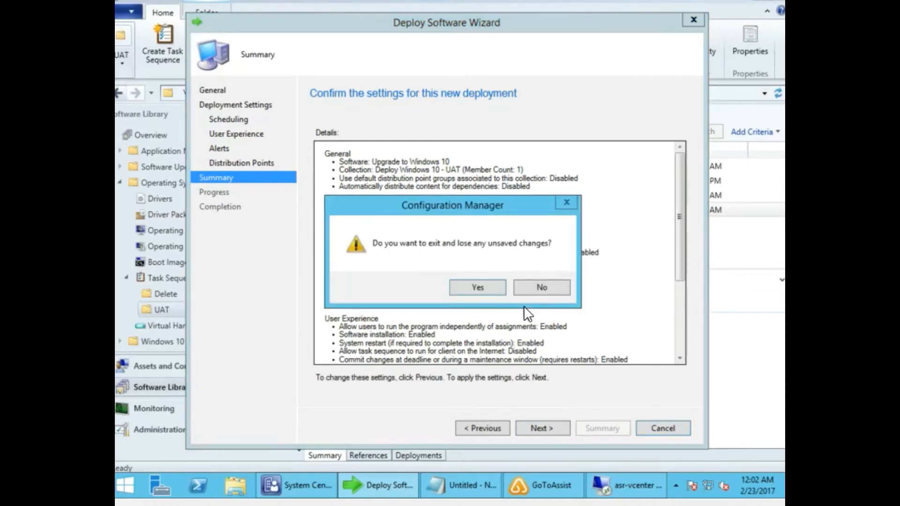
{"action": "left_click", "coordinate": [547, 290]}
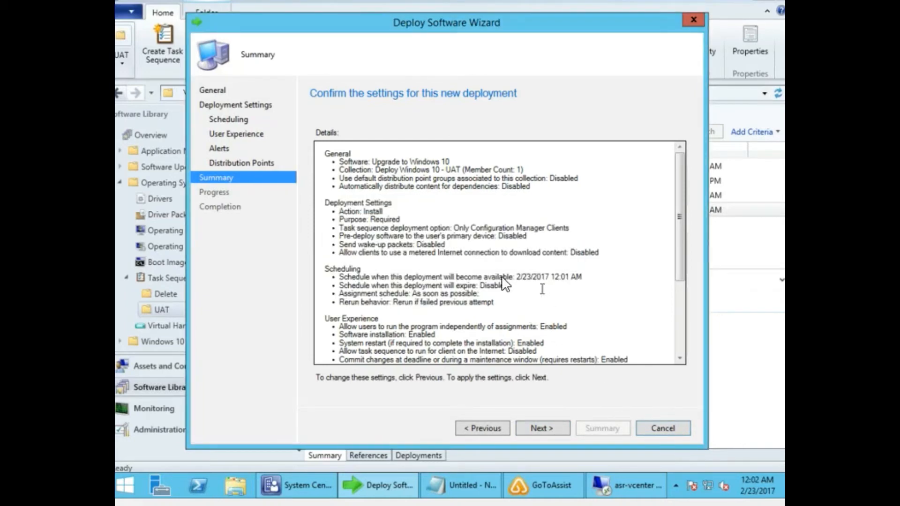
{"action": "left_click_drag", "start_coordinate": [342, 270], "coordinate": [556, 277]}
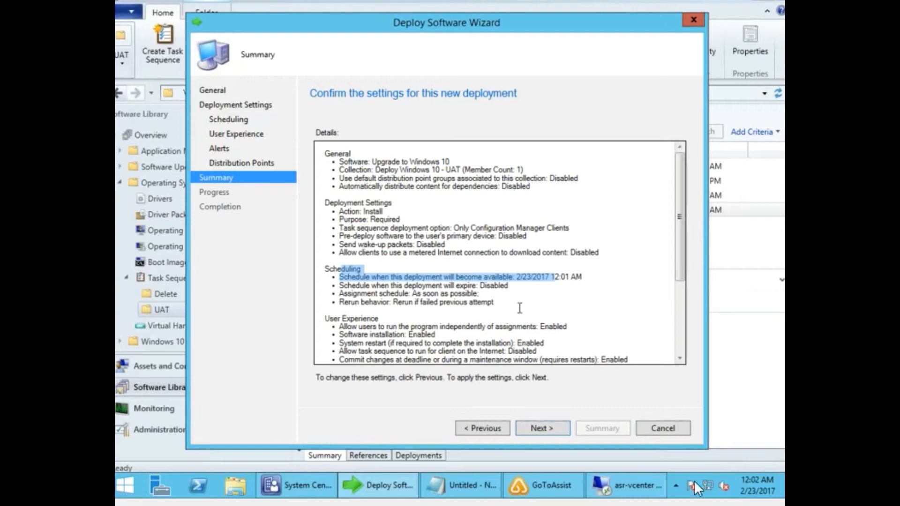
{"action": "left_click", "coordinate": [674, 431]}
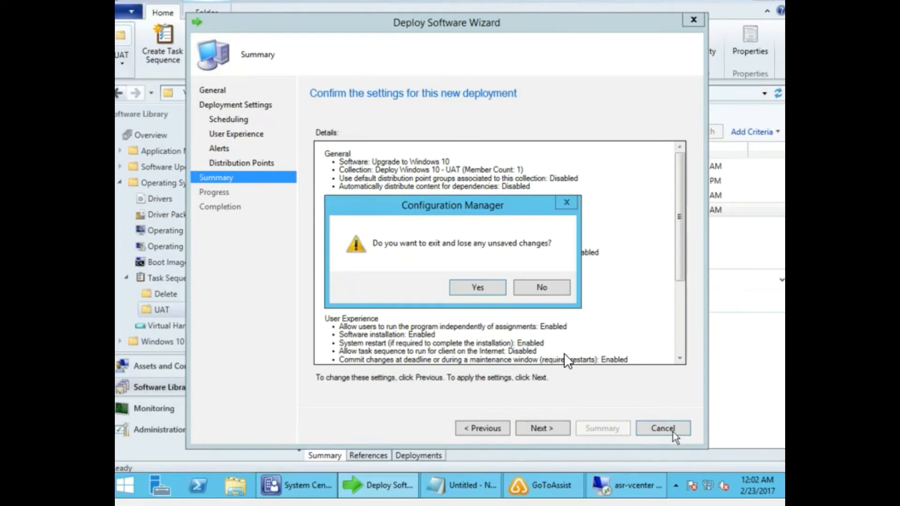
{"action": "left_click", "coordinate": [486, 289]}
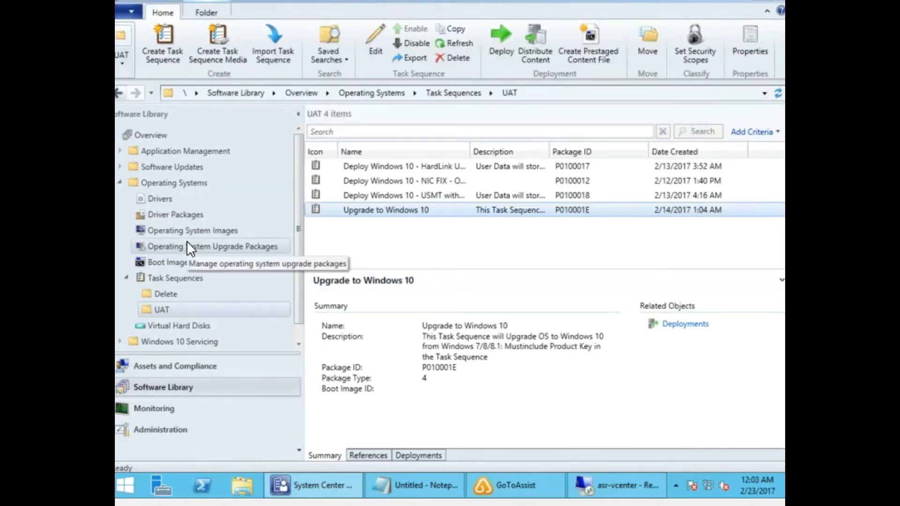
Try adding ASR-LAB2 as a resource to the Deploy Windows 10 - UAT collection by searching for names containing lab, and cancel
{"action": "left_click", "coordinate": [189, 370]}
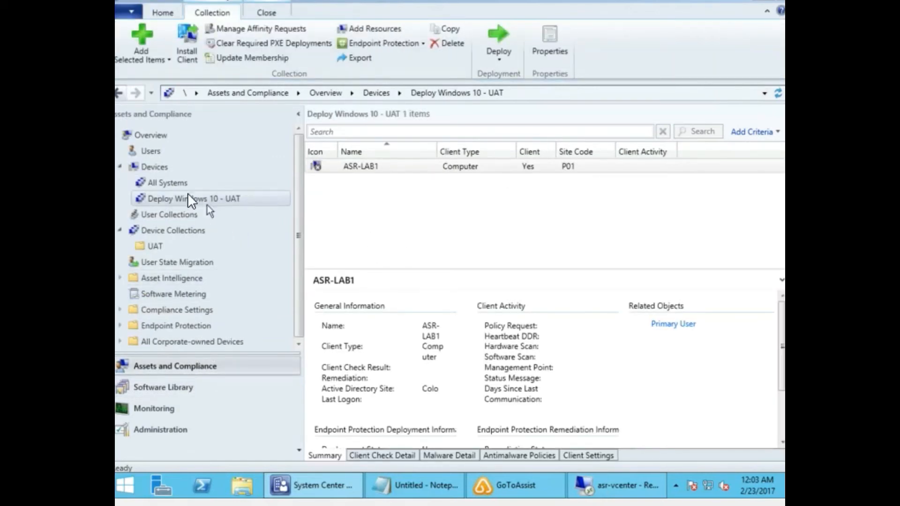
{"action": "left_click", "coordinate": [159, 246]}
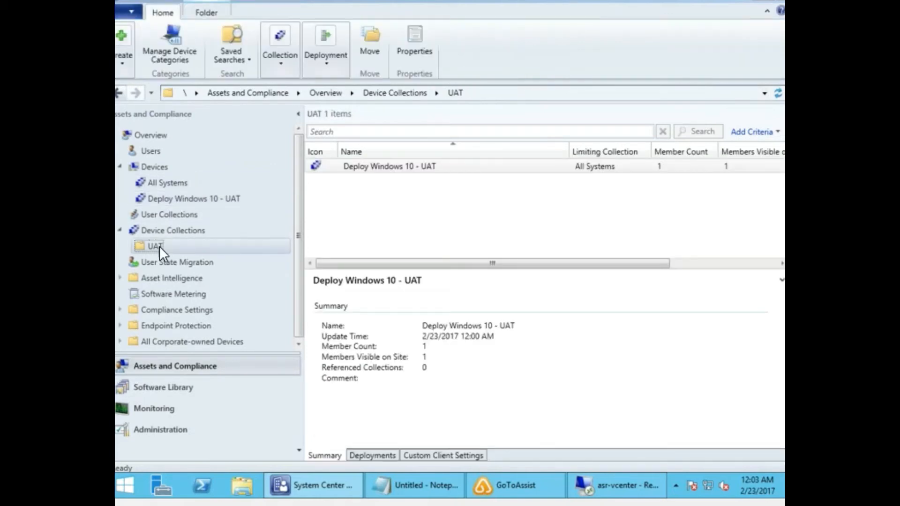
{"action": "left_click", "coordinate": [363, 163]}
{"action": "right_click", "coordinate": [363, 163]}
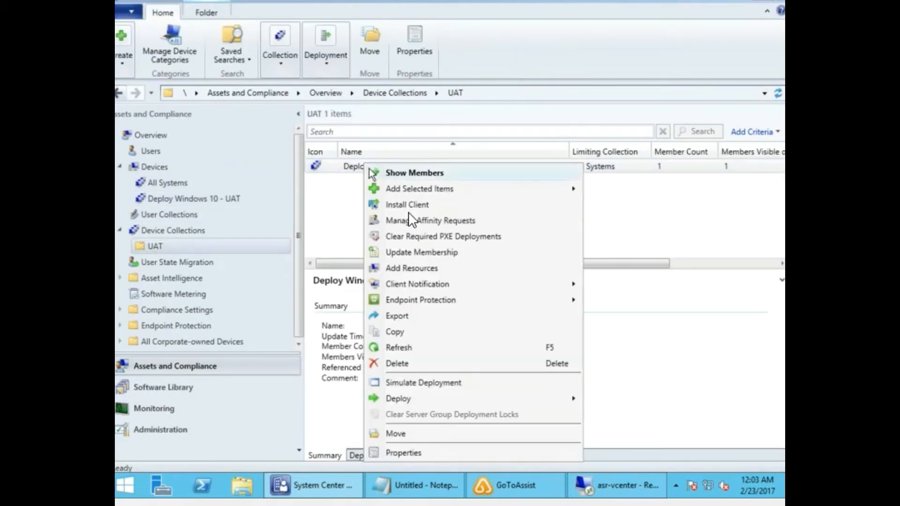
{"action": "left_click", "coordinate": [407, 268]}
{"action": "type", "text": "lab"}
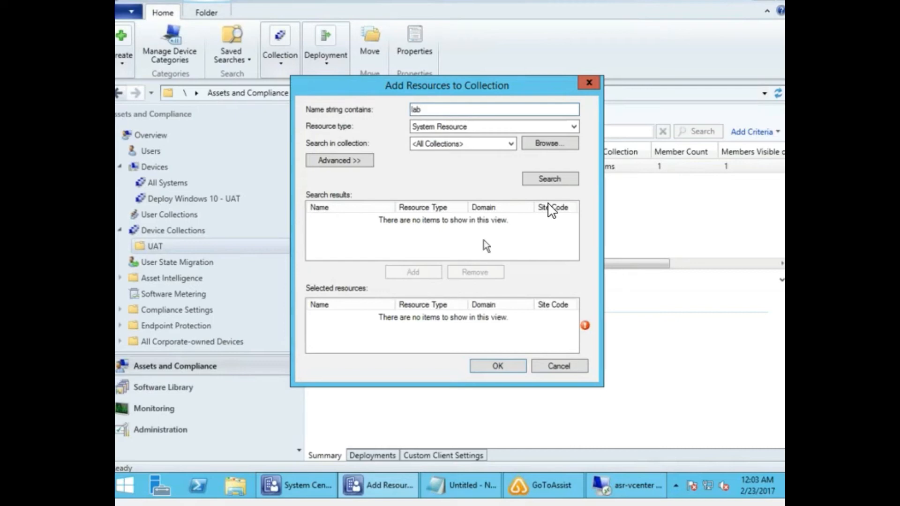
{"action": "left_click", "coordinate": [549, 180]}
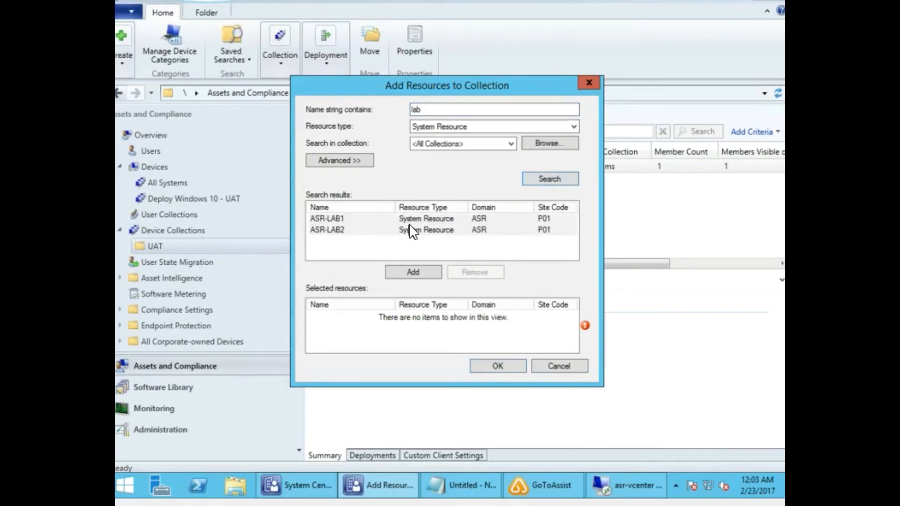
{"action": "left_click", "coordinate": [410, 231]}
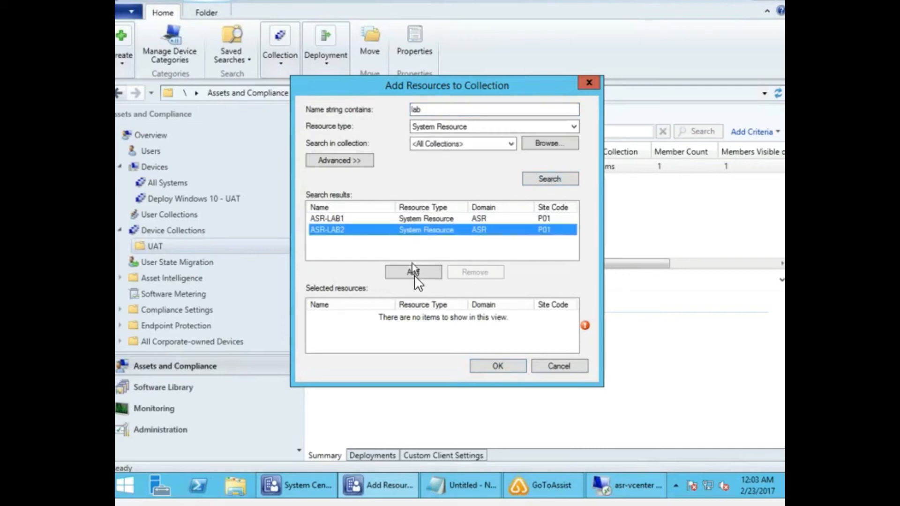
{"action": "left_click", "coordinate": [414, 273]}
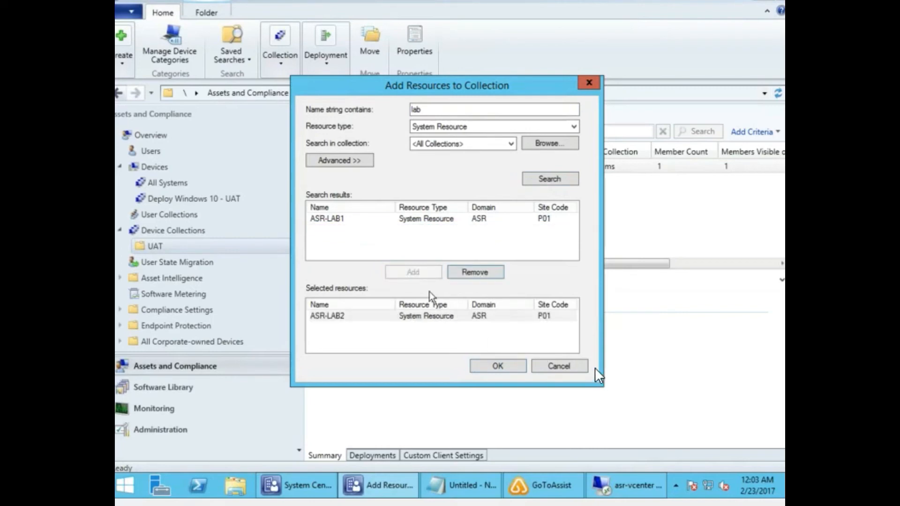
{"action": "left_click", "coordinate": [582, 367]}
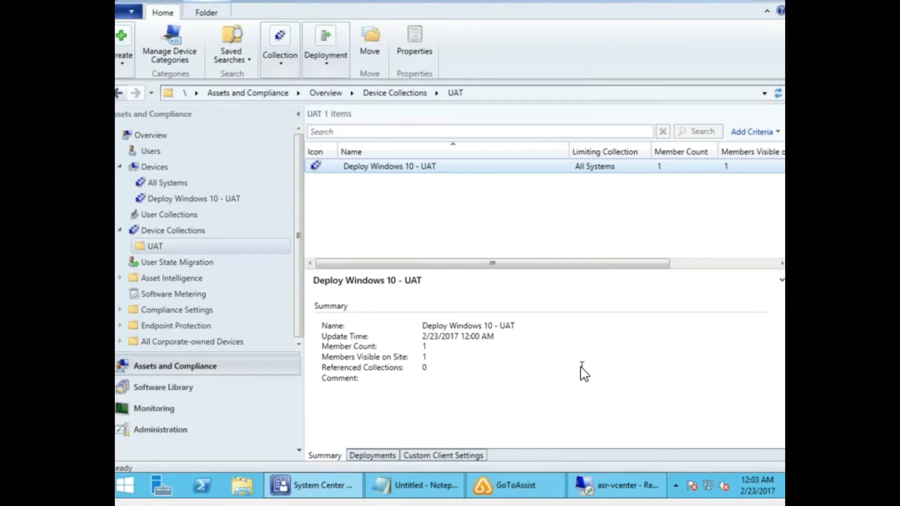
Try deleting the direct membership rule for ASR-LAB1 from the Deploy Windows 10 - UAT collection, and discard the change
{"action": "right_click", "coordinate": [446, 163]}
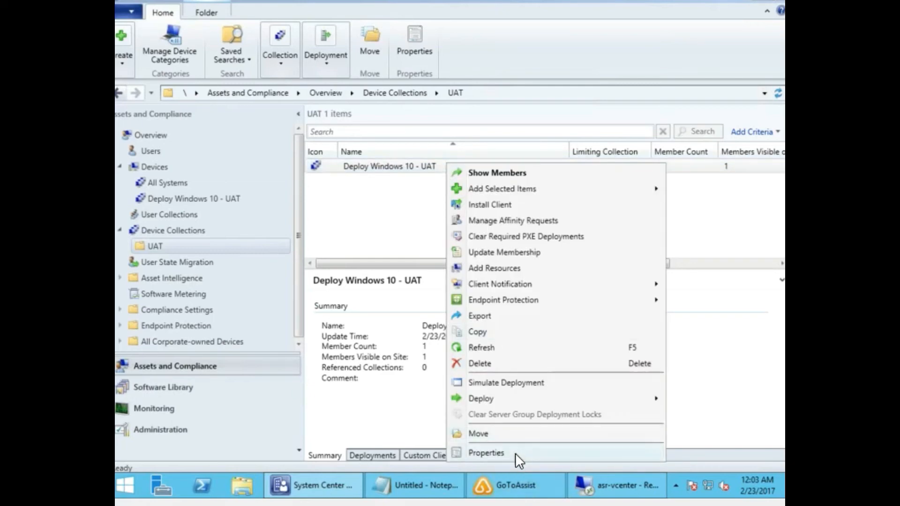
{"action": "left_click", "coordinate": [486, 452]}
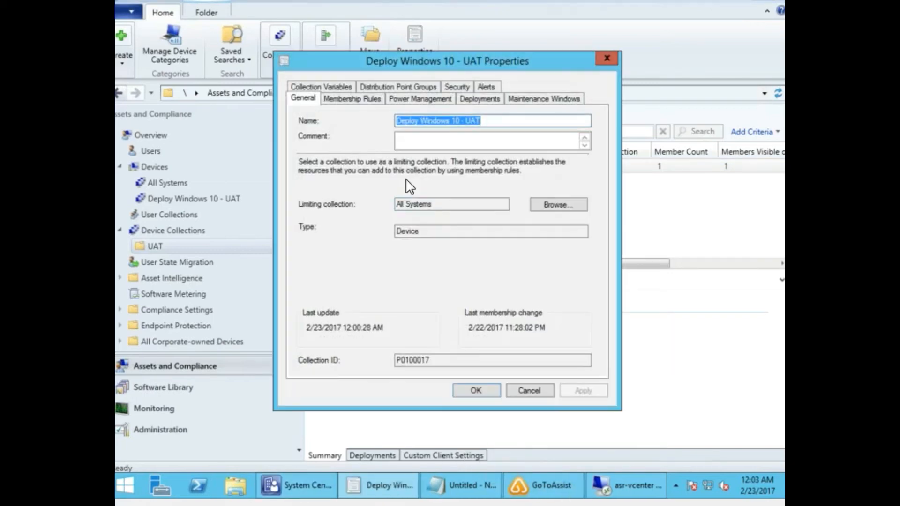
{"action": "left_click", "coordinate": [351, 103]}
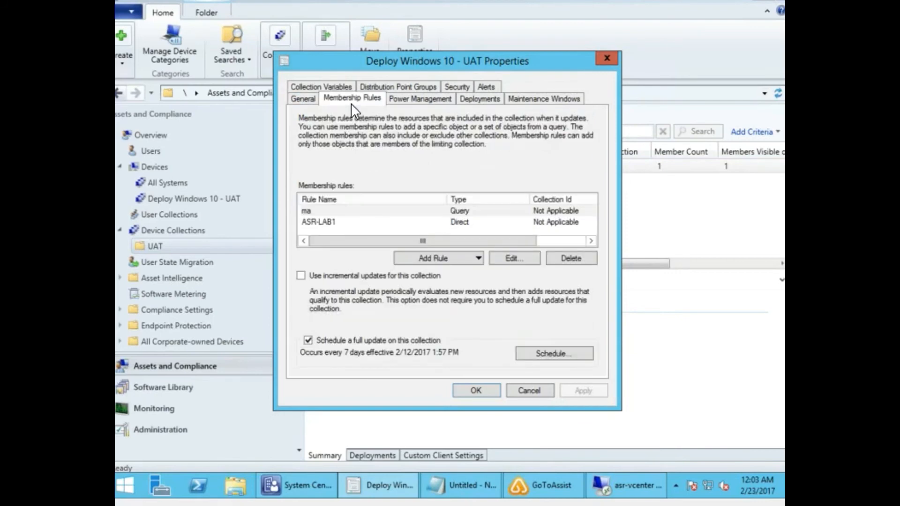
{"action": "left_click", "coordinate": [351, 209]}
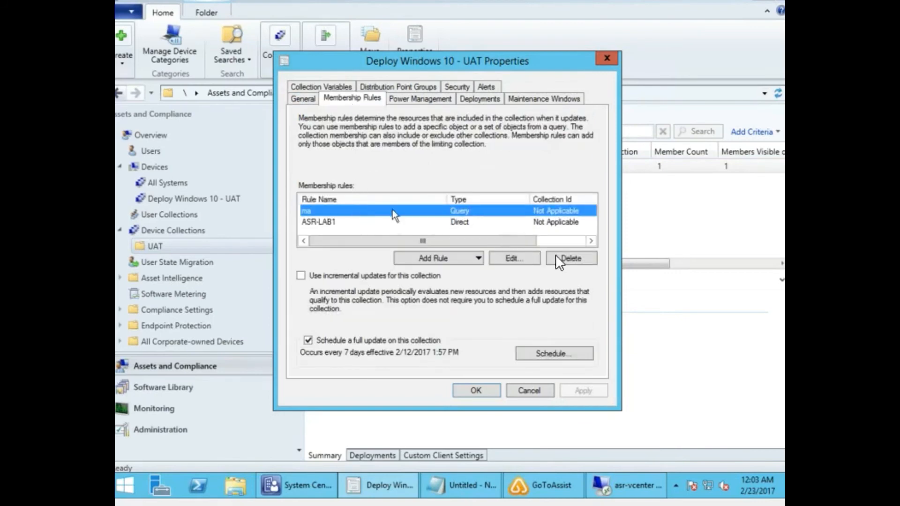
{"action": "left_click", "coordinate": [505, 222]}
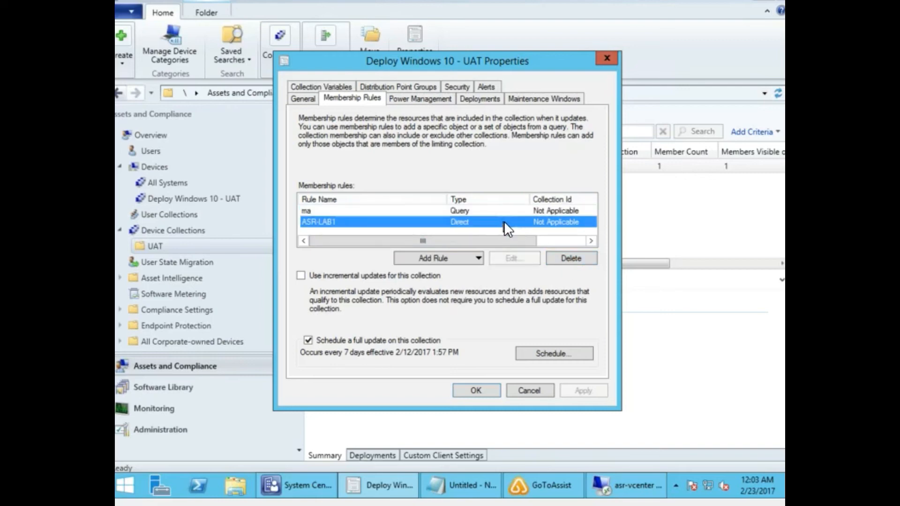
{"action": "left_click", "coordinate": [569, 258]}
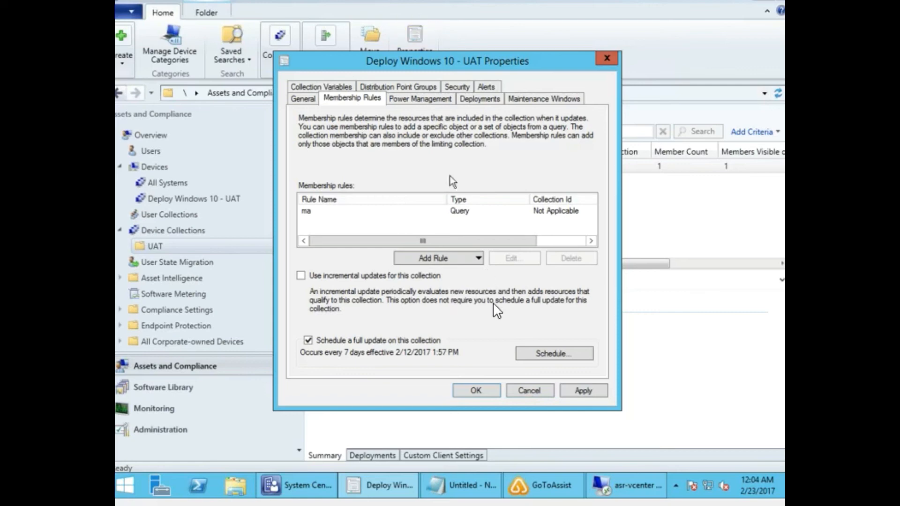
{"action": "left_click", "coordinate": [534, 391]}
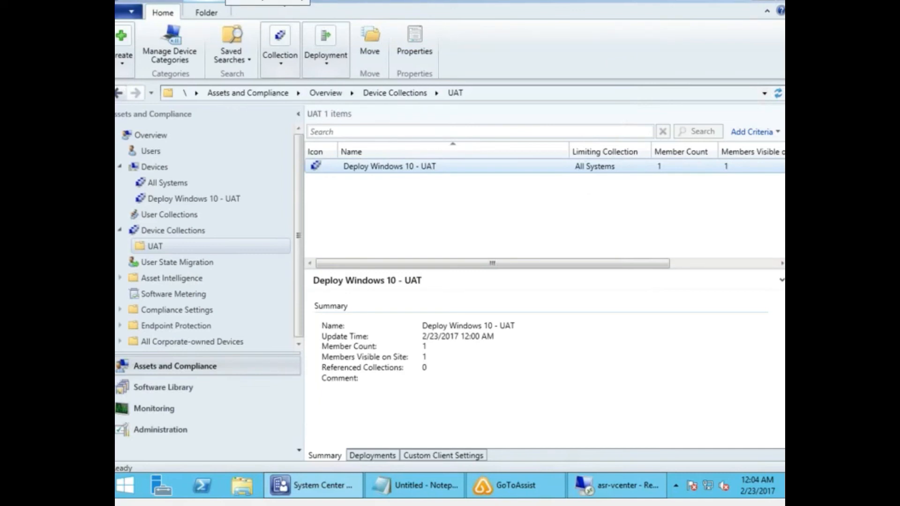
{"action": "left_click", "coordinate": [277, 1]}
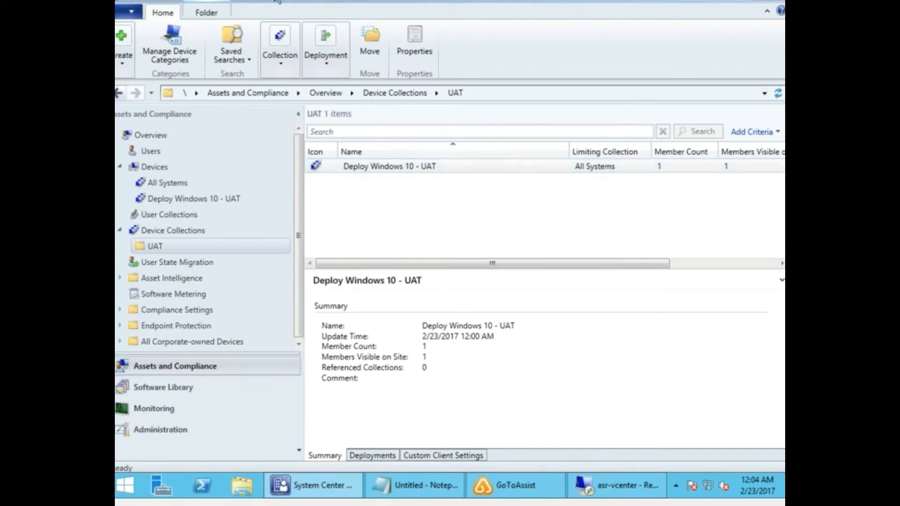